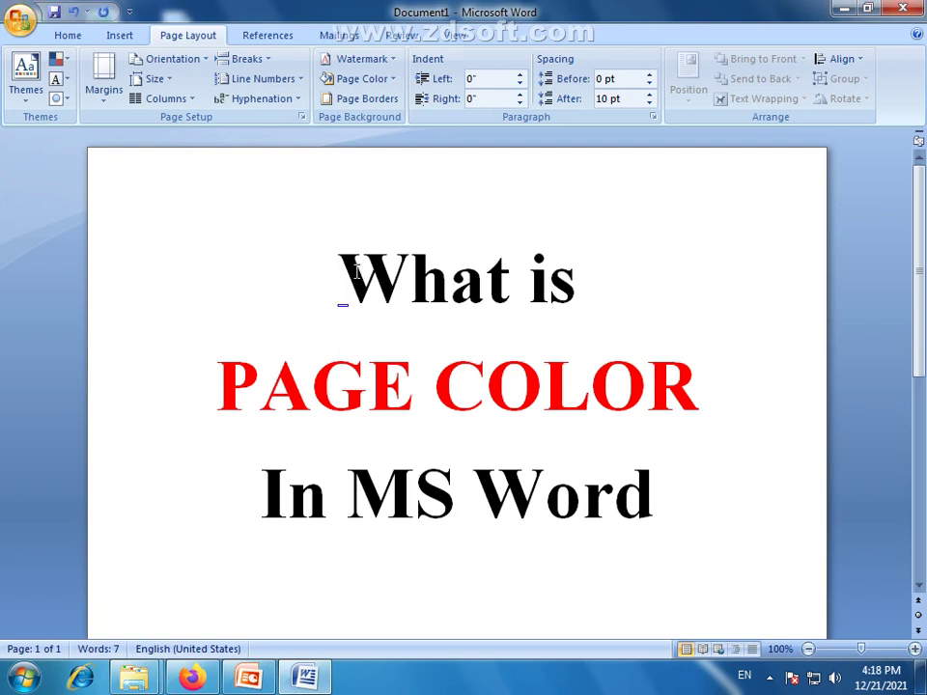
Select and deselect the three-line title several times, leaving the text unchanged
drag(340, 278, 611, 494)
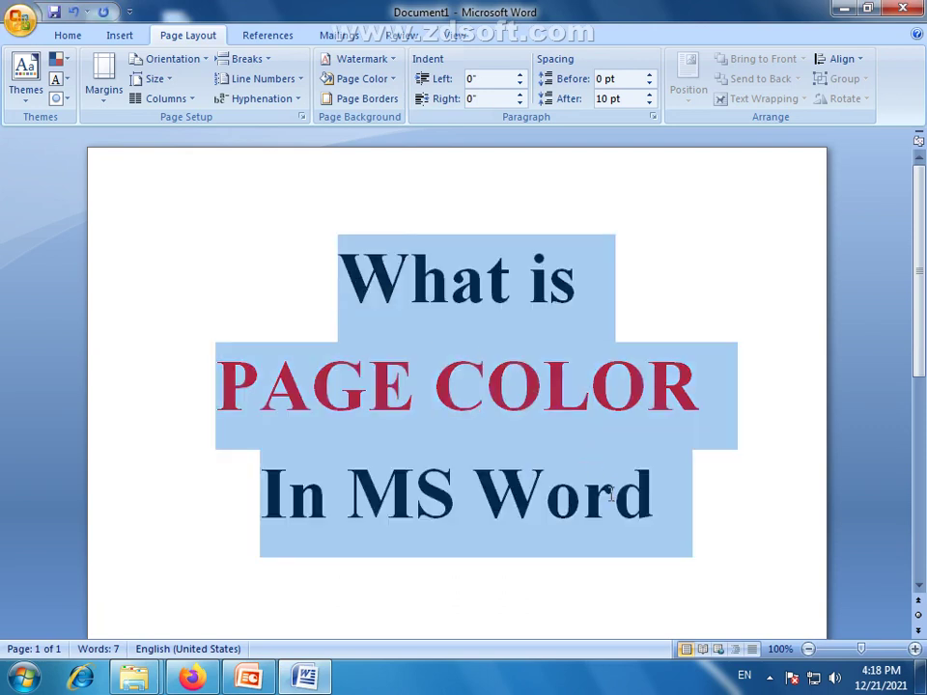
click(708, 518)
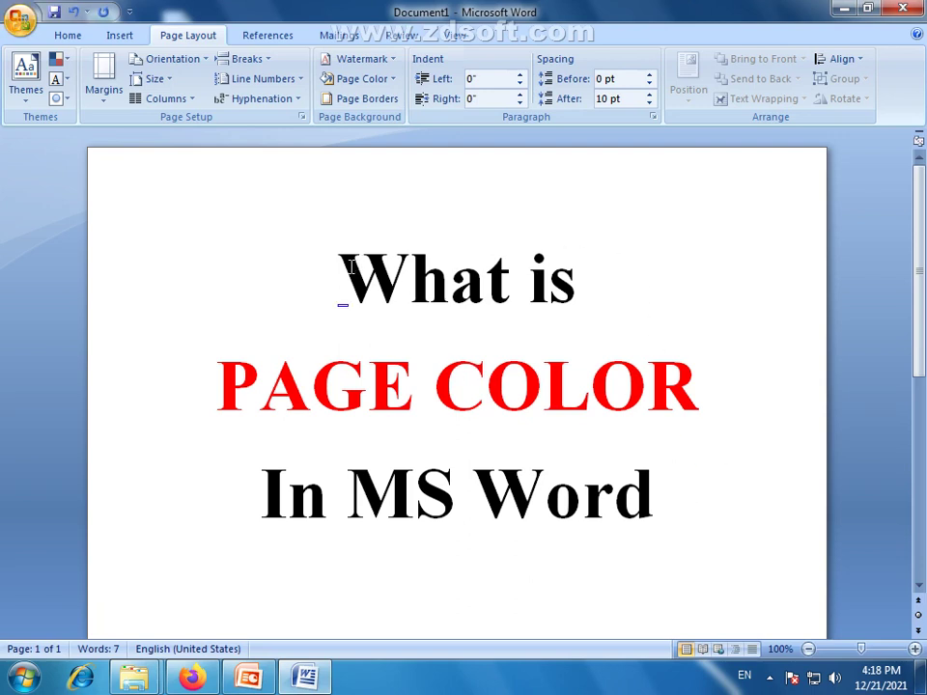
drag(350, 268, 617, 508)
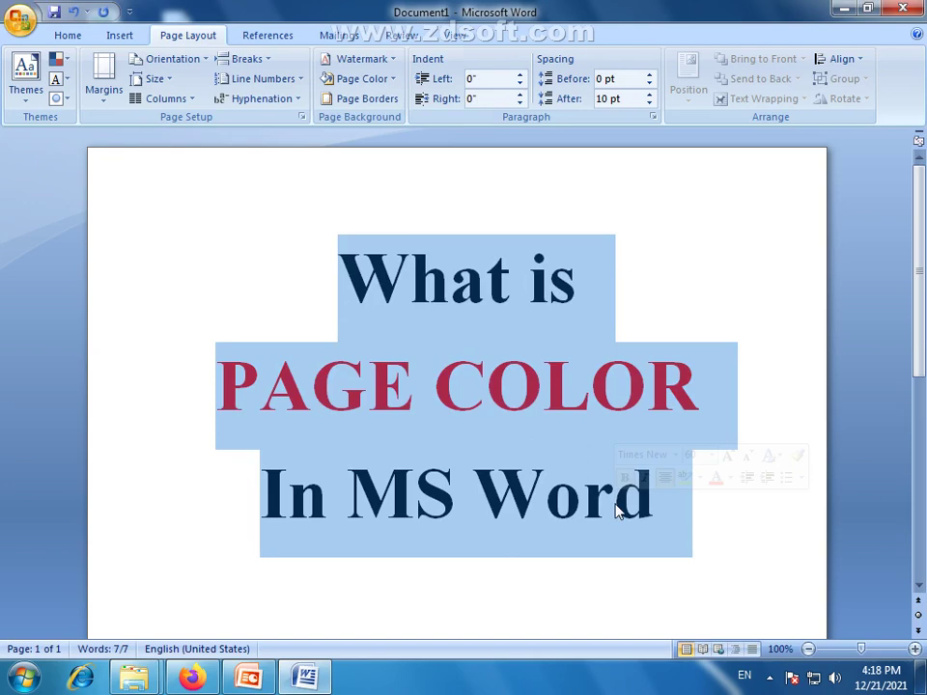
click(583, 496)
drag(657, 496, 325, 290)
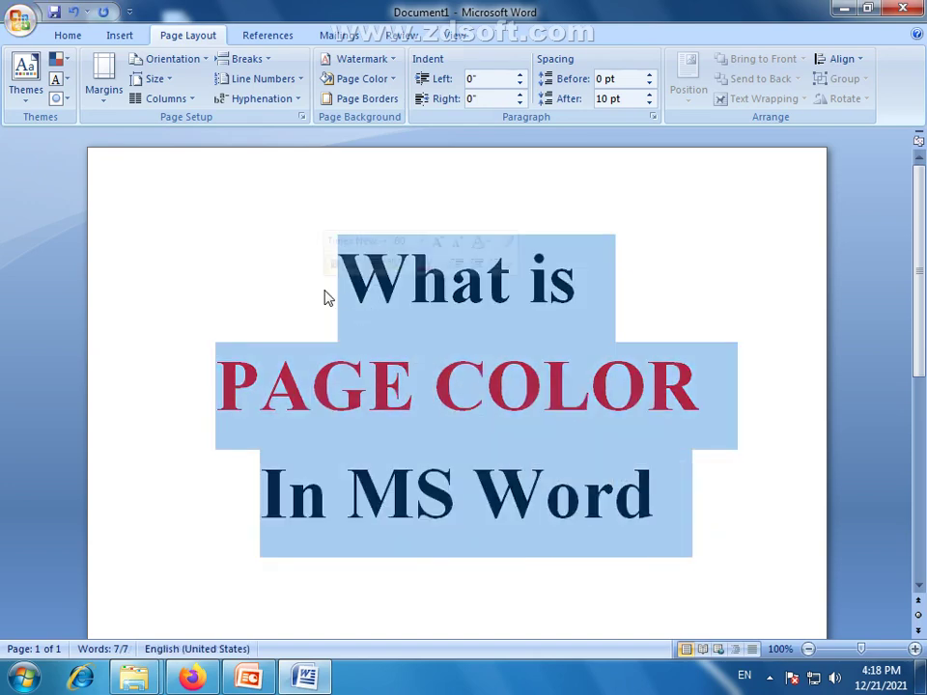
click(328, 288)
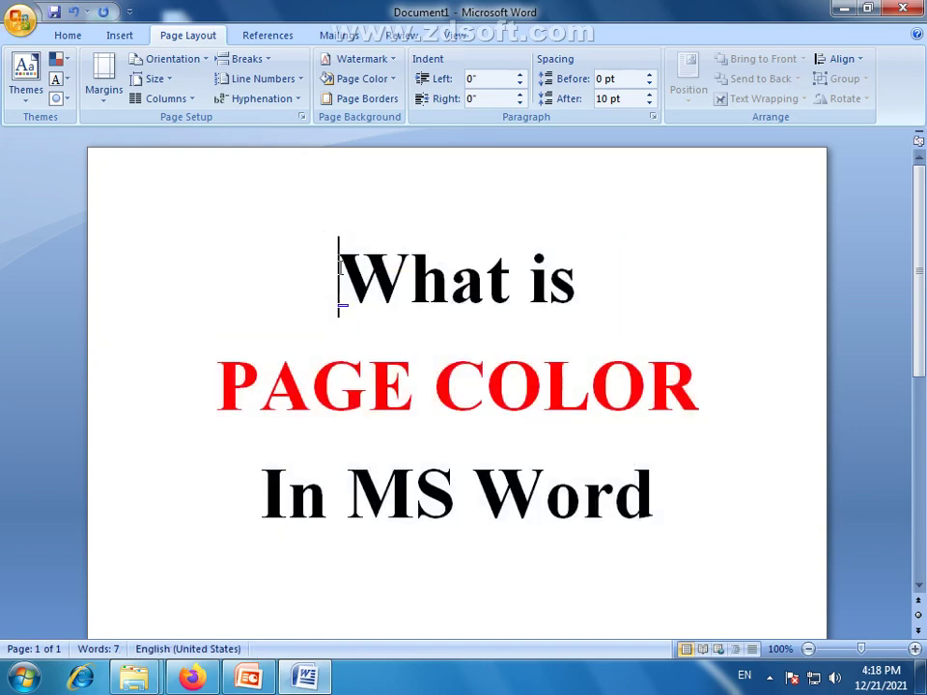
drag(333, 282, 667, 474)
click(673, 496)
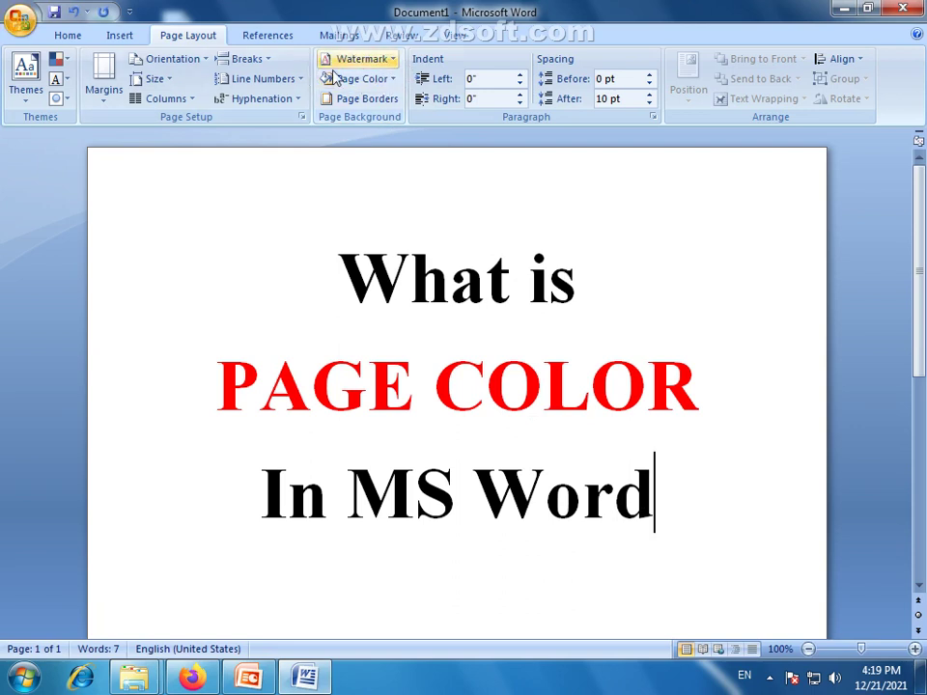
Set the page colour to the standard cyan swatch from More Colors
click(395, 81)
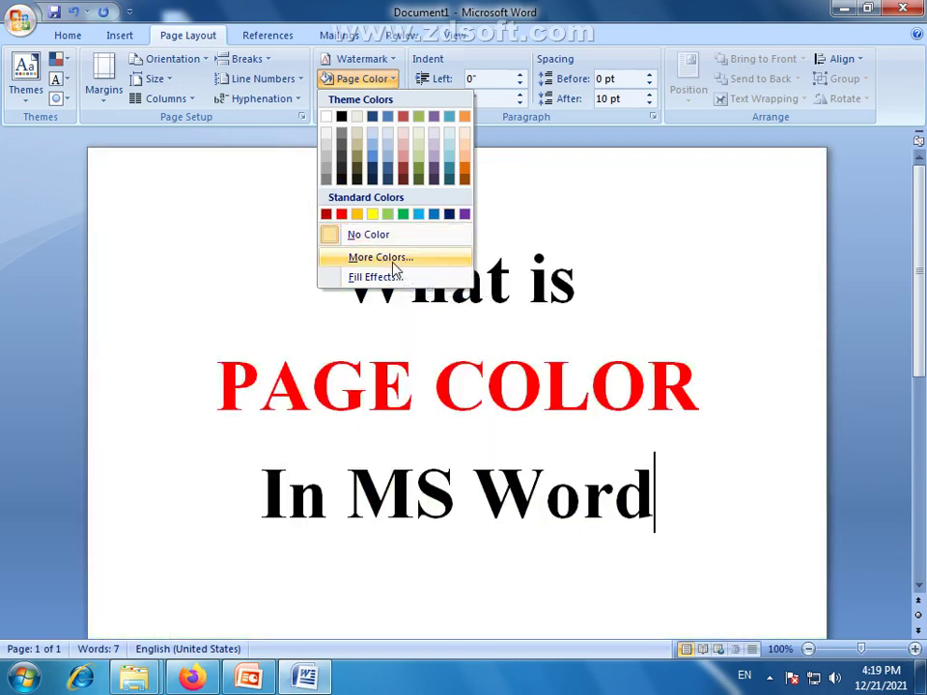
click(393, 266)
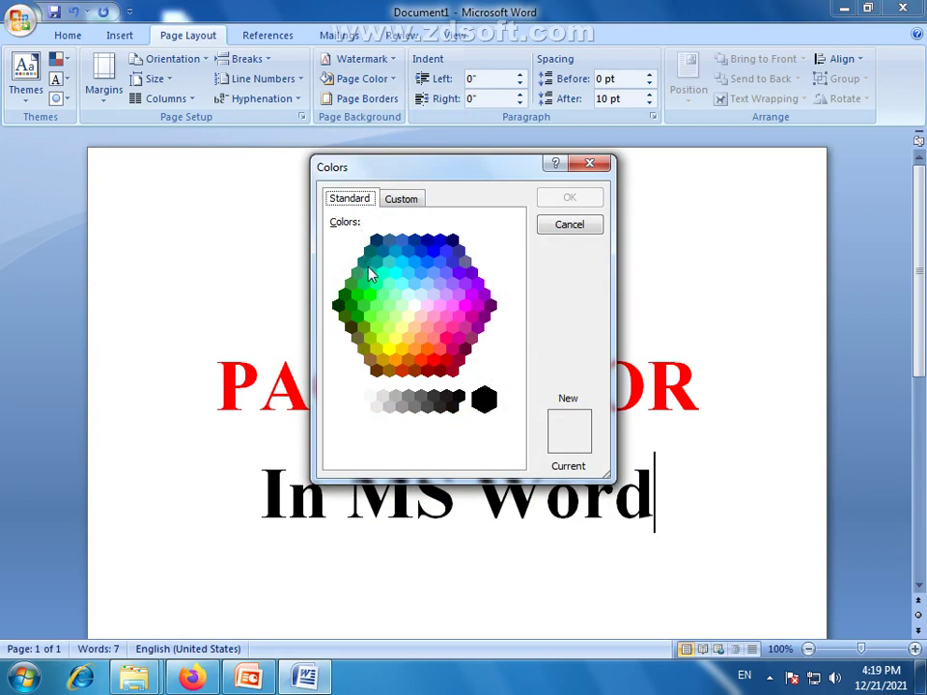
click(356, 295)
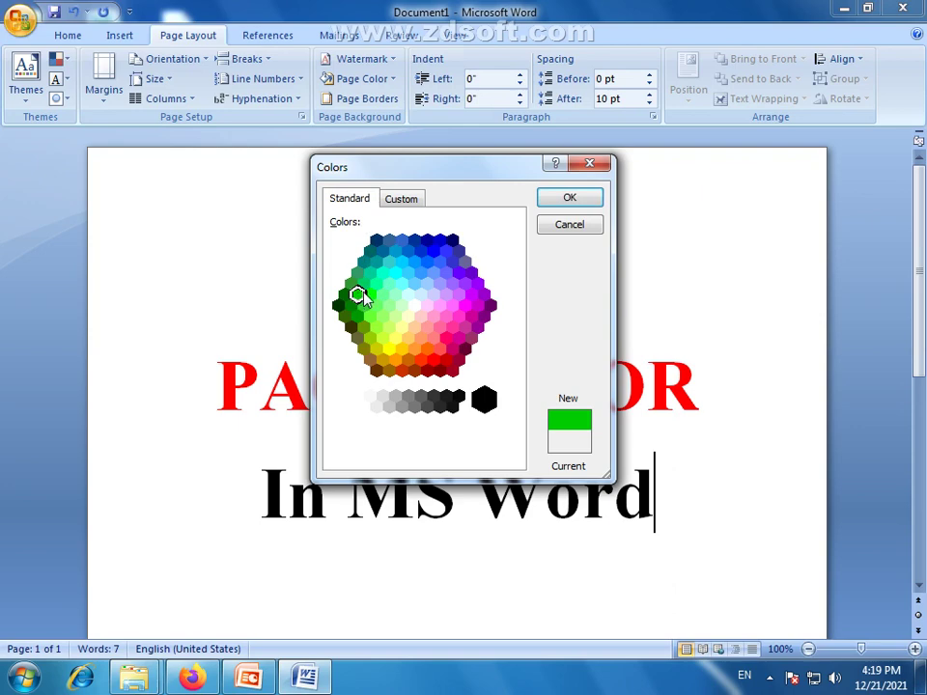
click(371, 274)
click(382, 272)
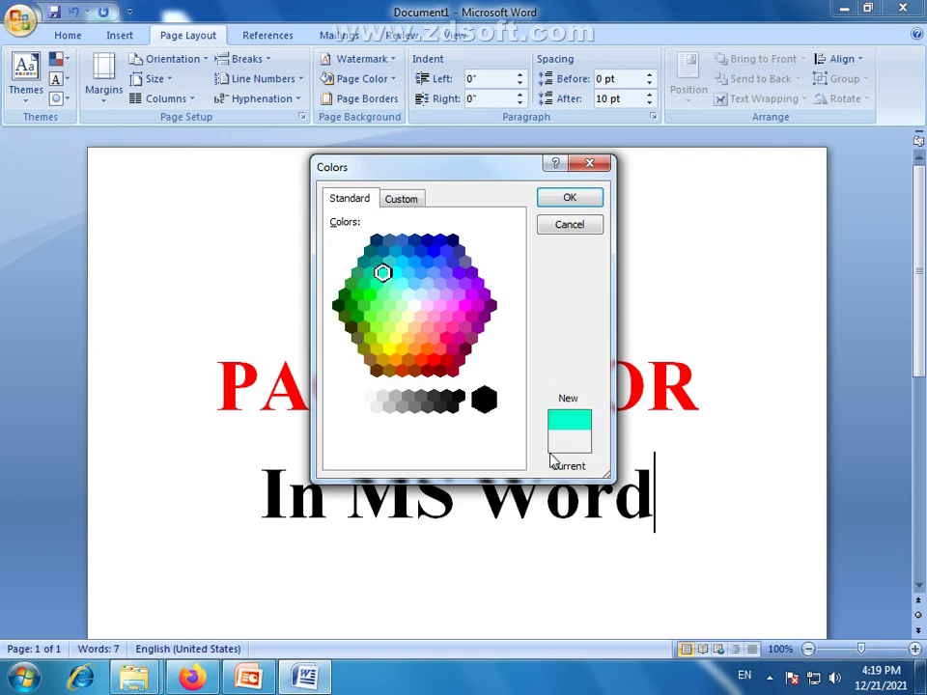
click(583, 198)
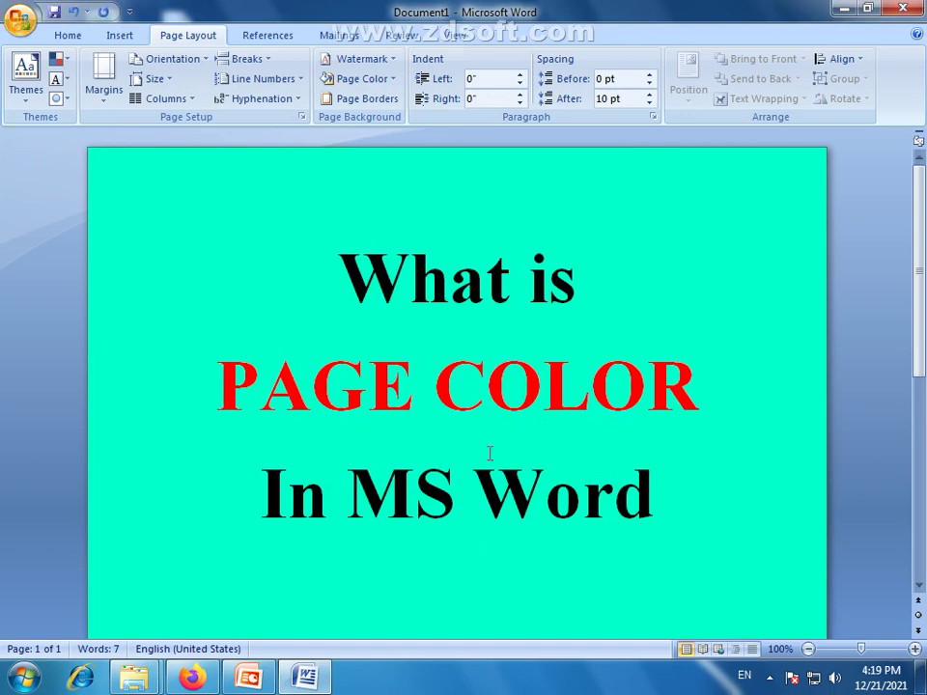
Mix a custom deep indigo page colour, RGB 38, 24, 144, on the Custom tab
click(390, 79)
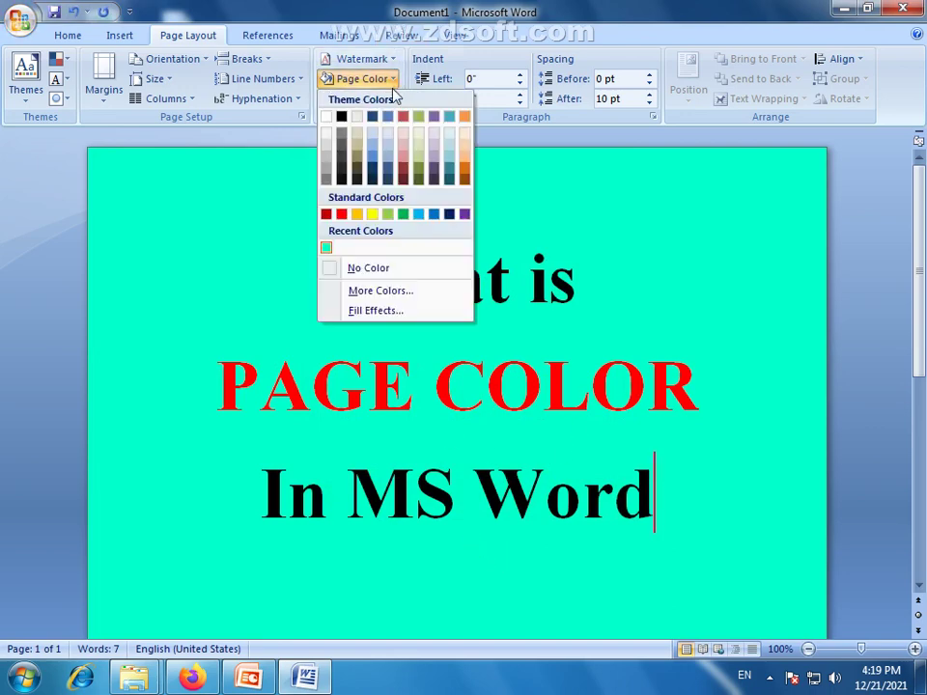
click(392, 291)
click(413, 307)
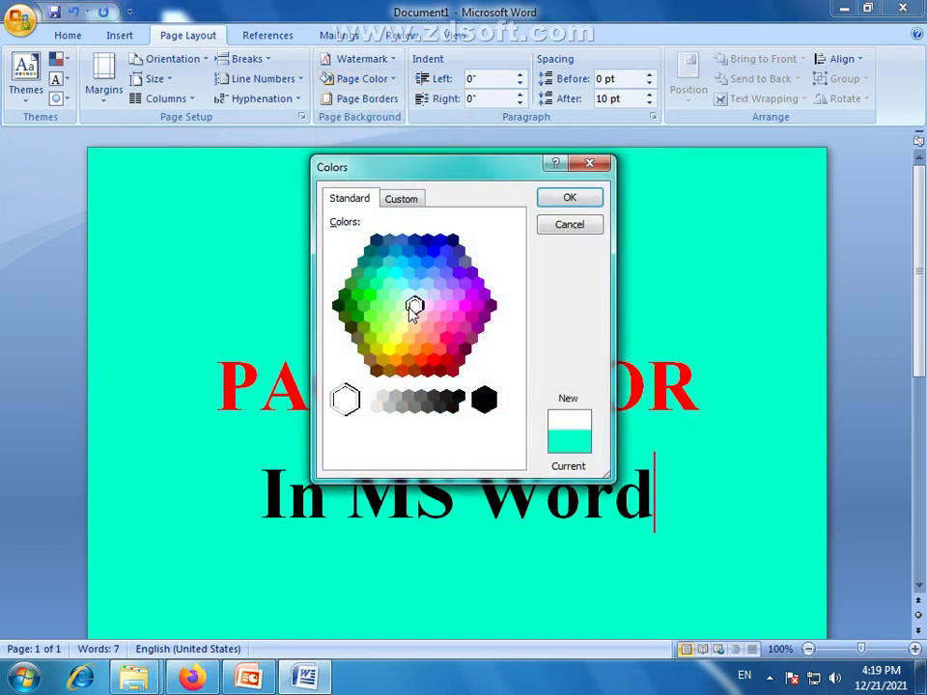
click(402, 198)
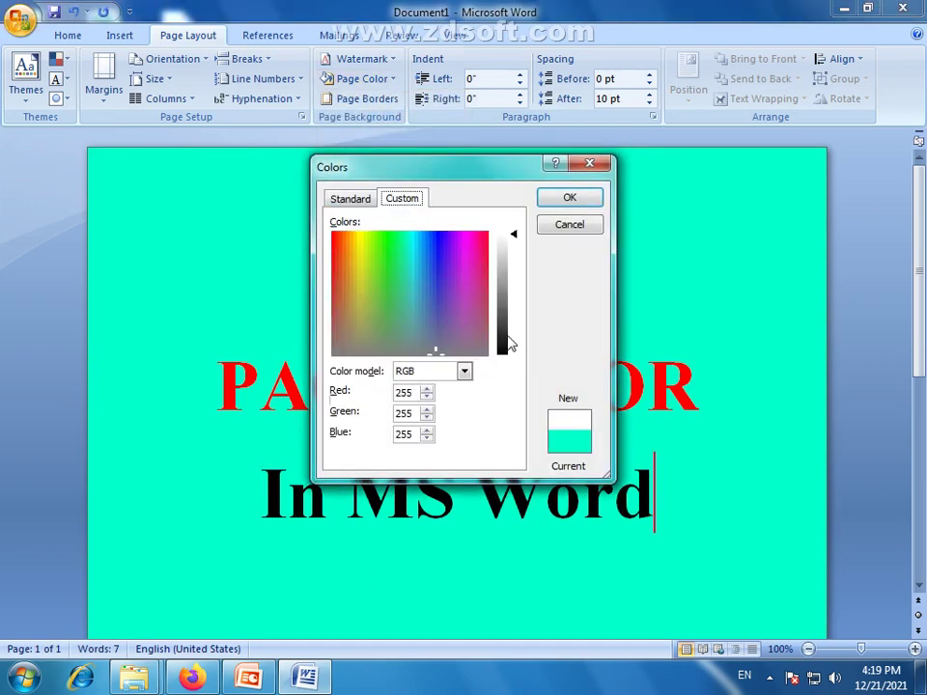
click(413, 303)
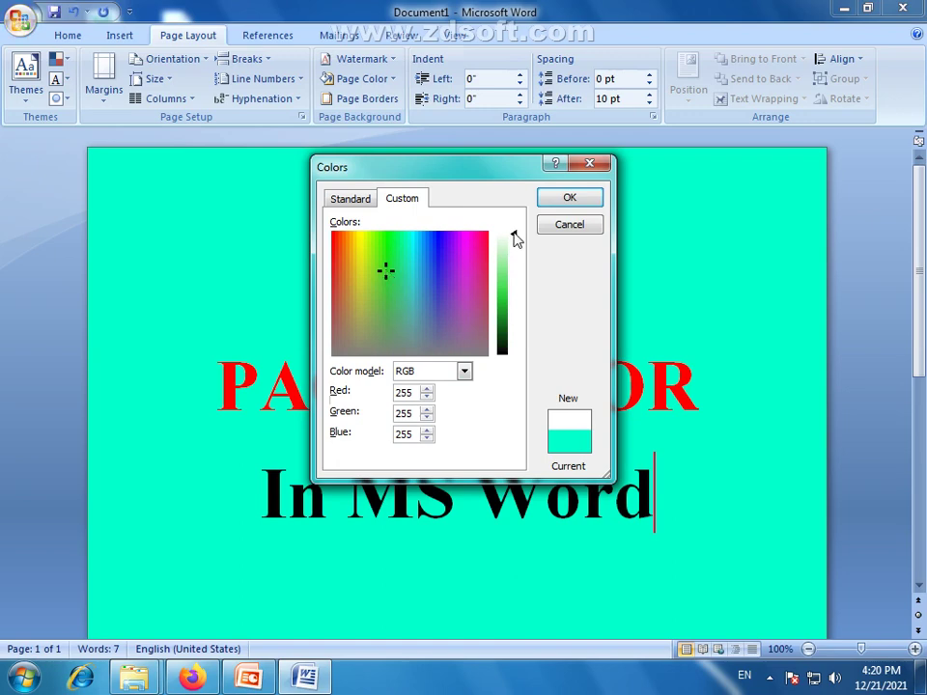
drag(515, 241, 523, 320)
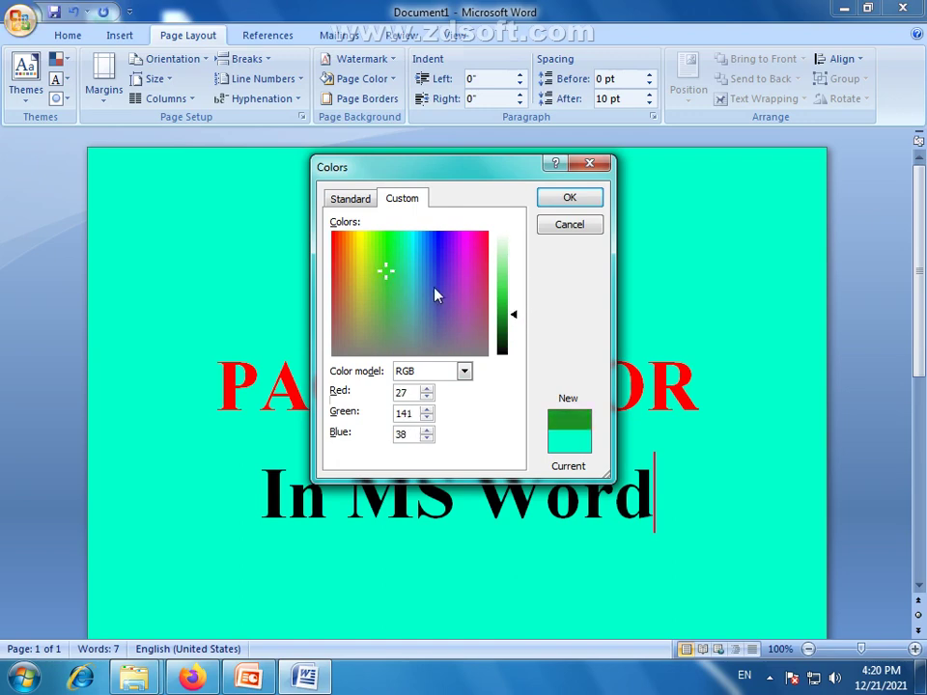
drag(386, 277, 439, 275)
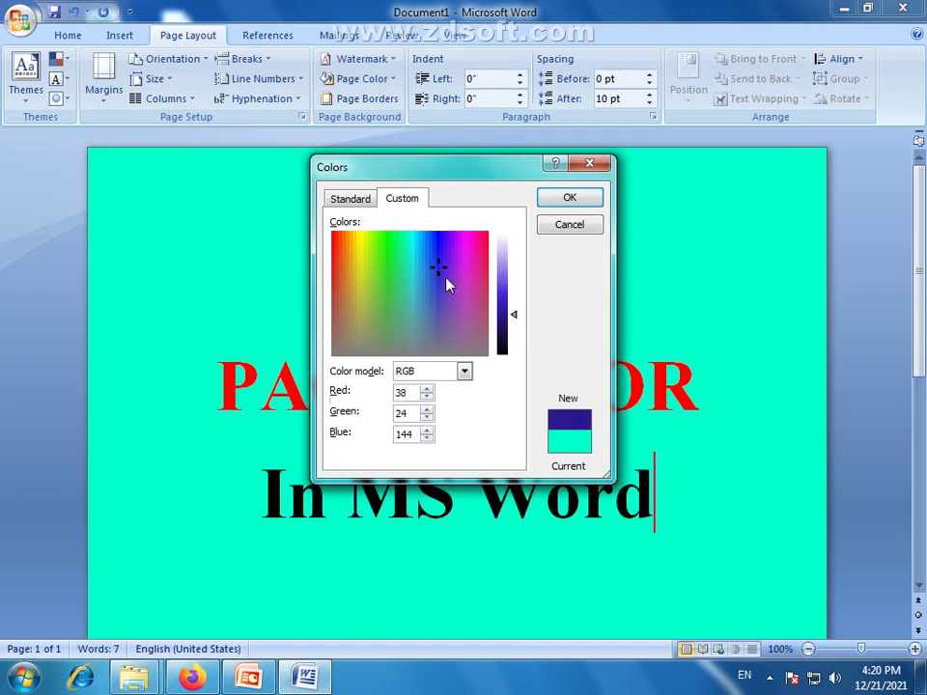
click(573, 200)
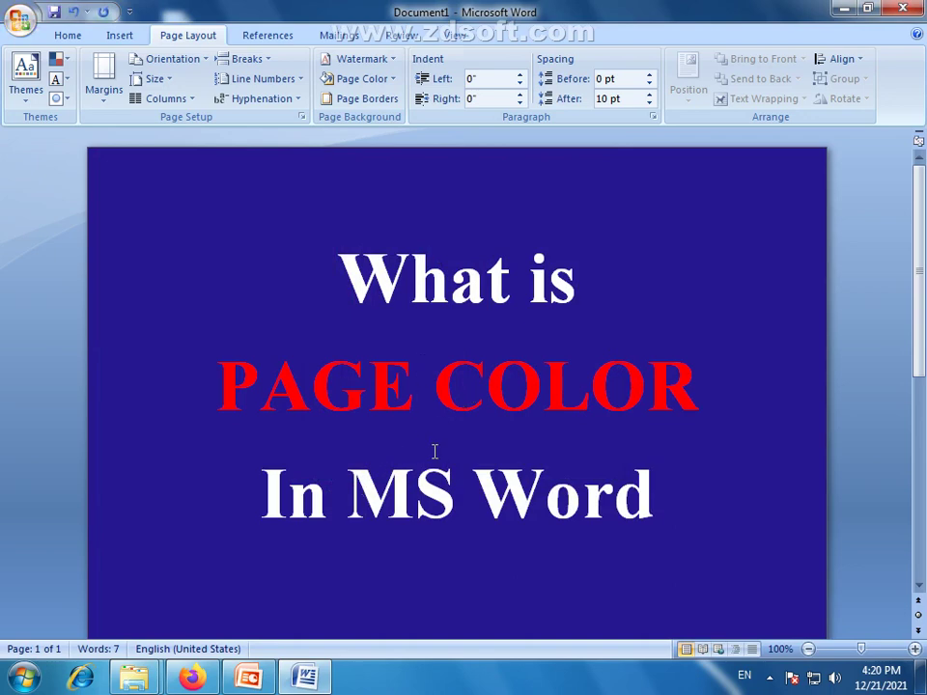
Raise the luminance to make the page a lighter blue-violet, RGB 71, 51, 221
click(394, 87)
click(376, 292)
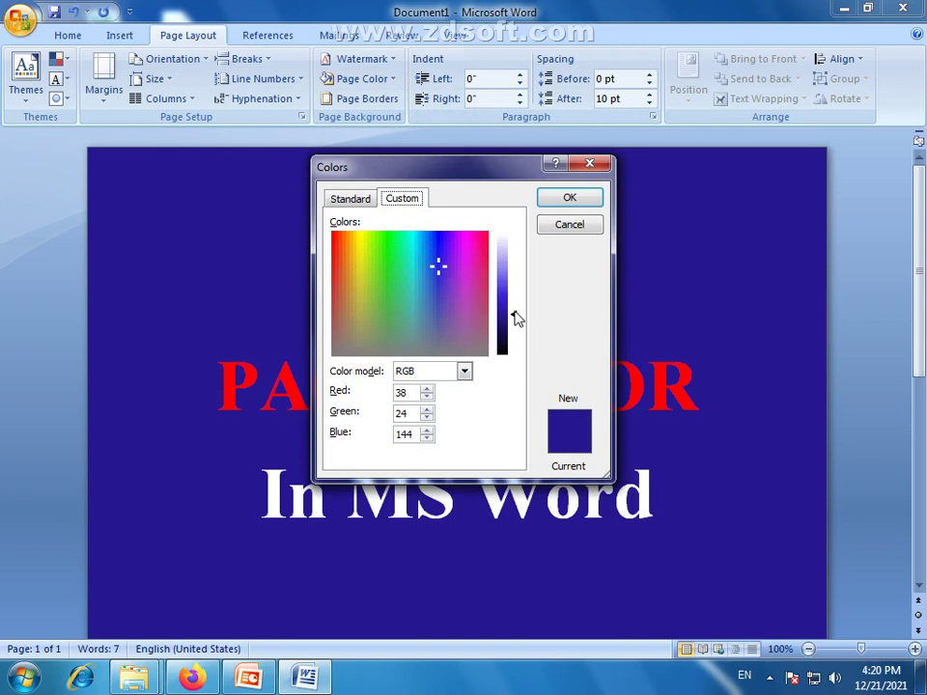
mouse_move(515, 319)
mouse_down()
mouse_move(516, 259)
mouse_move(516, 329)
mouse_move(513, 280)
mouse_move(515, 296)
mouse_up()
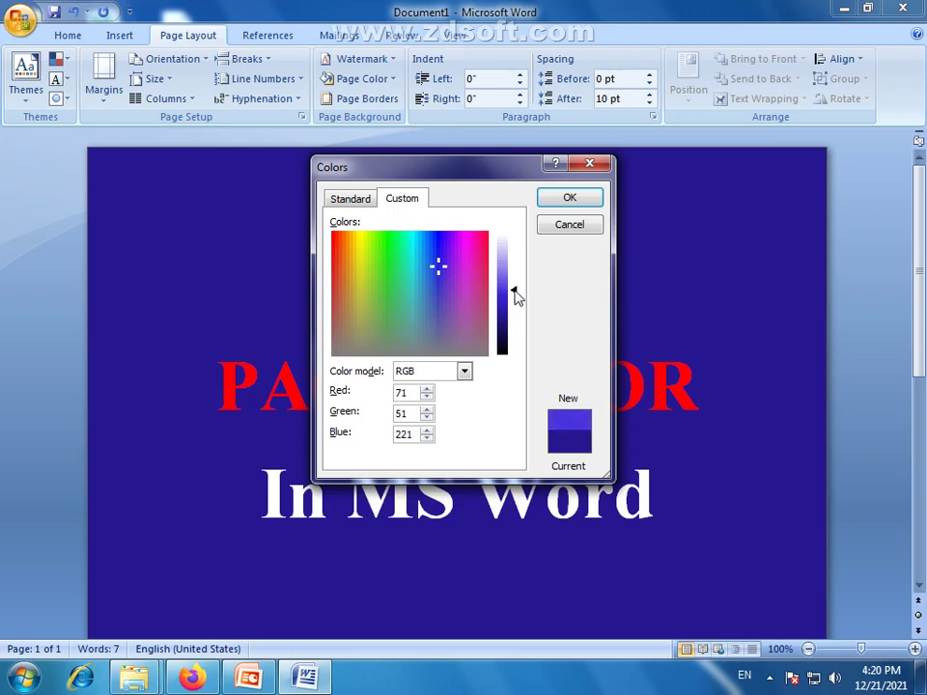
click(568, 198)
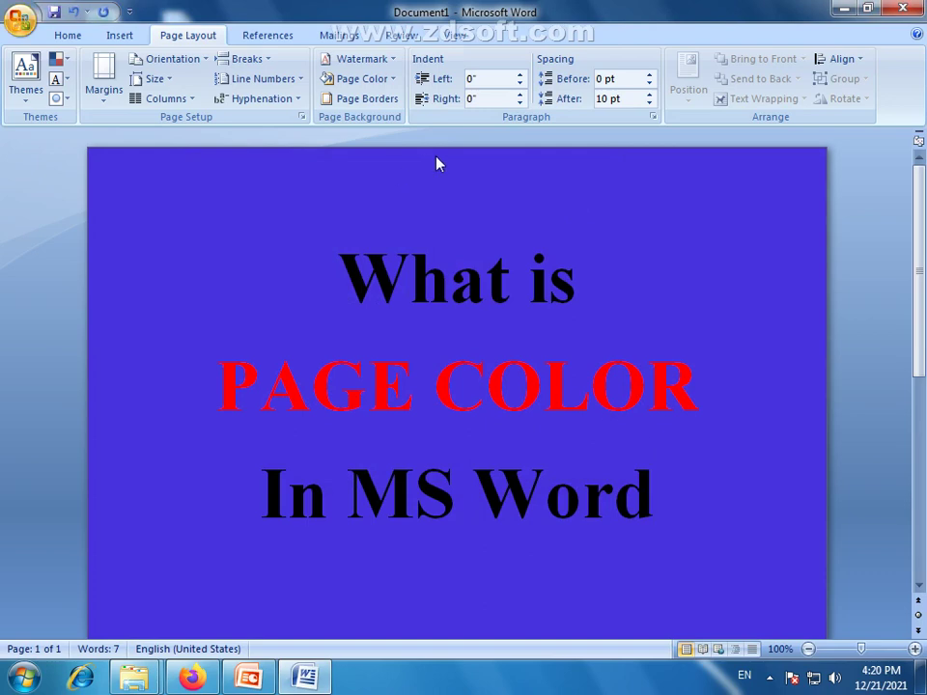
Apply the Blue, Accent 1, Lighter 40% theme swatch as the page colour
click(393, 83)
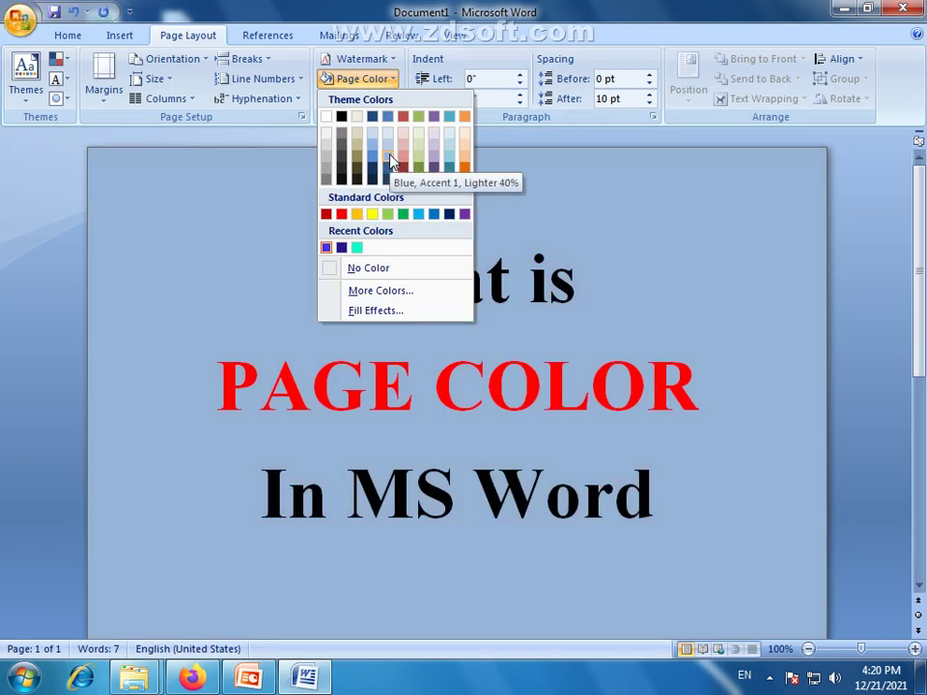
click(392, 83)
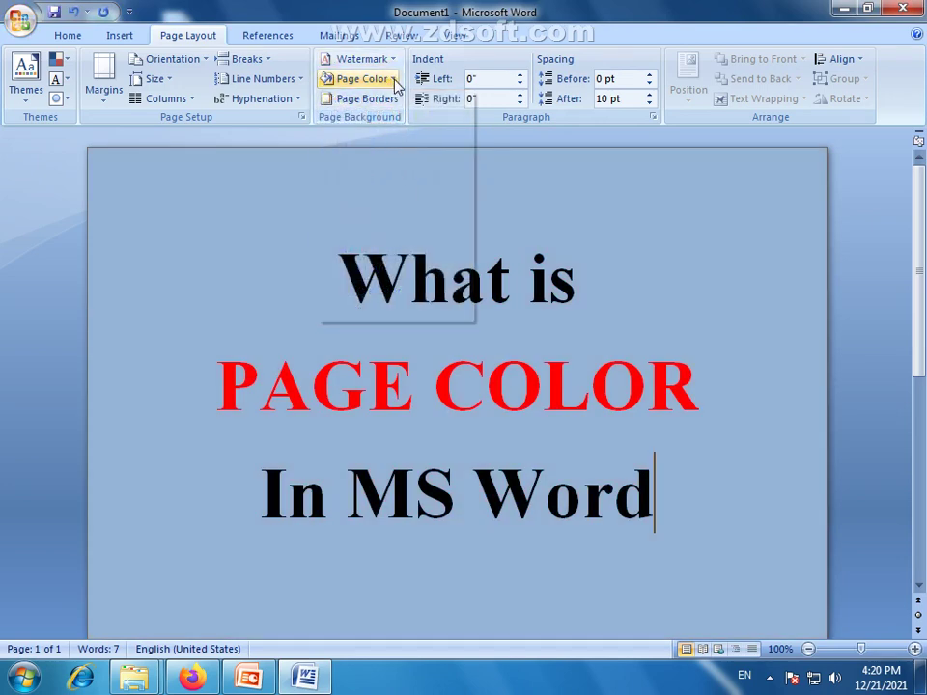
click(393, 83)
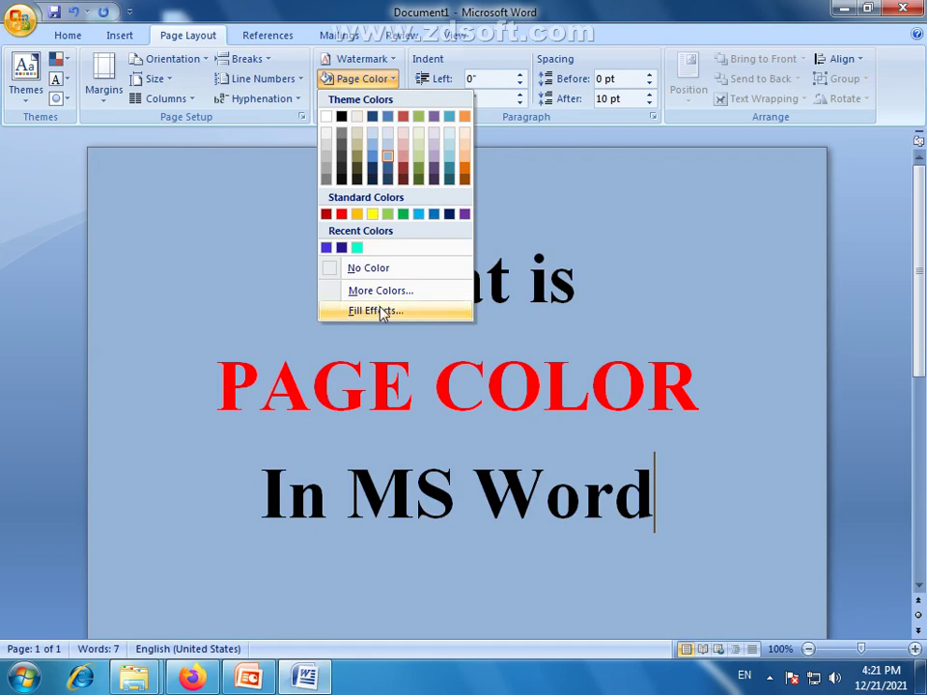
In Fill Effects, compare the One color, Two colors and Preset gradient options
click(383, 310)
drag(410, 136, 541, 160)
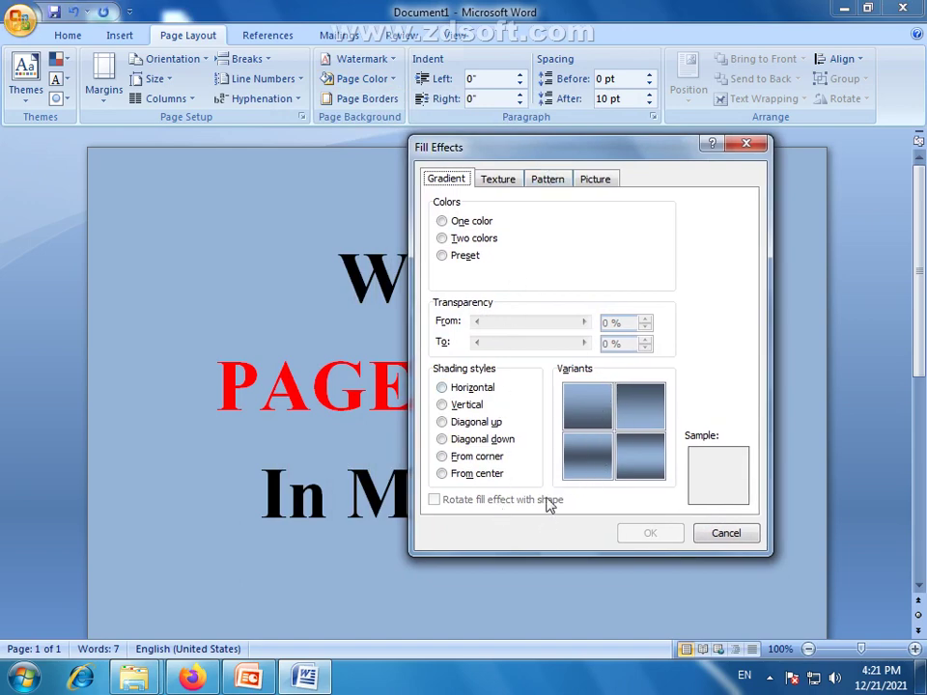
click(449, 220)
click(444, 241)
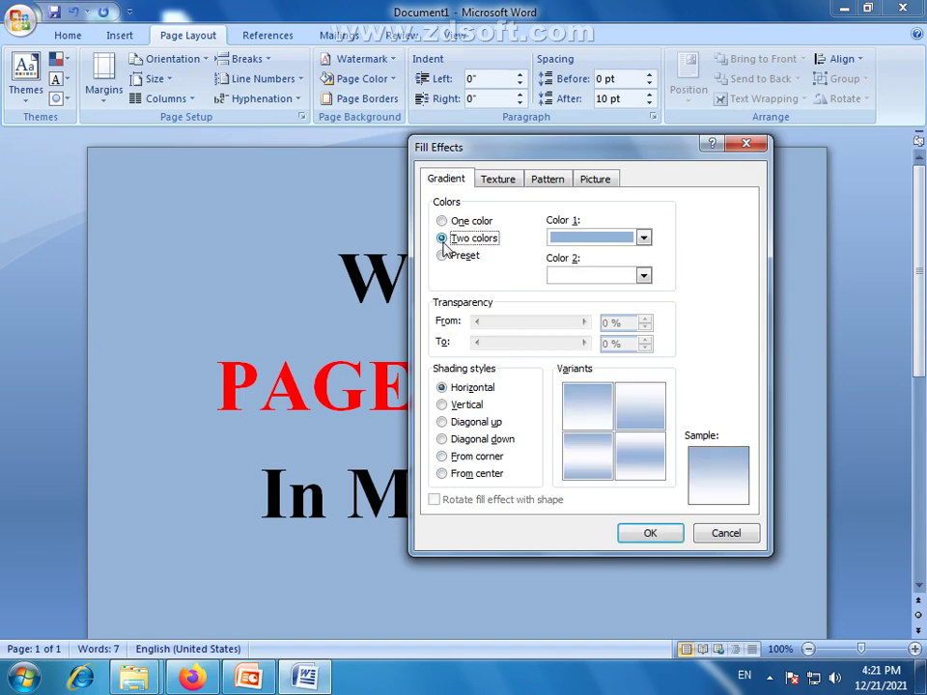
click(442, 257)
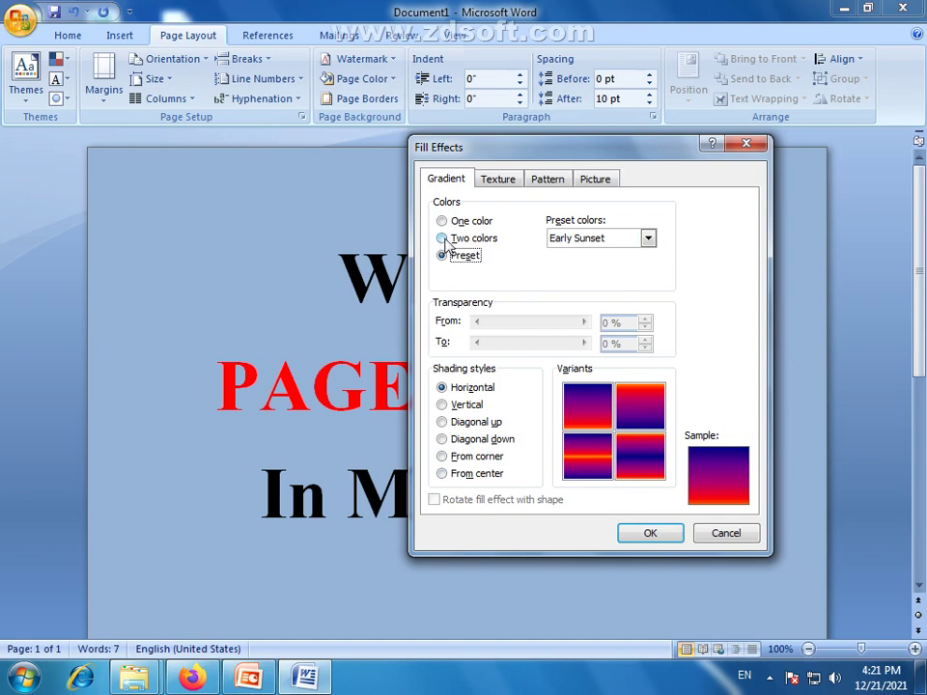
click(444, 240)
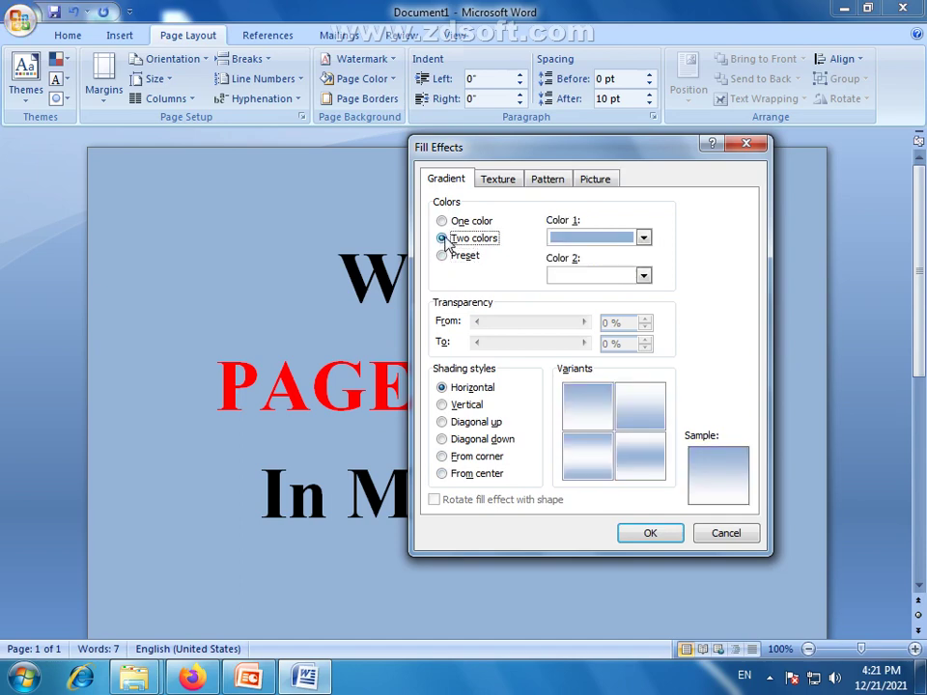
Browse the Color 1 choices, then cancel Fill Effects without applying a gradient
click(644, 238)
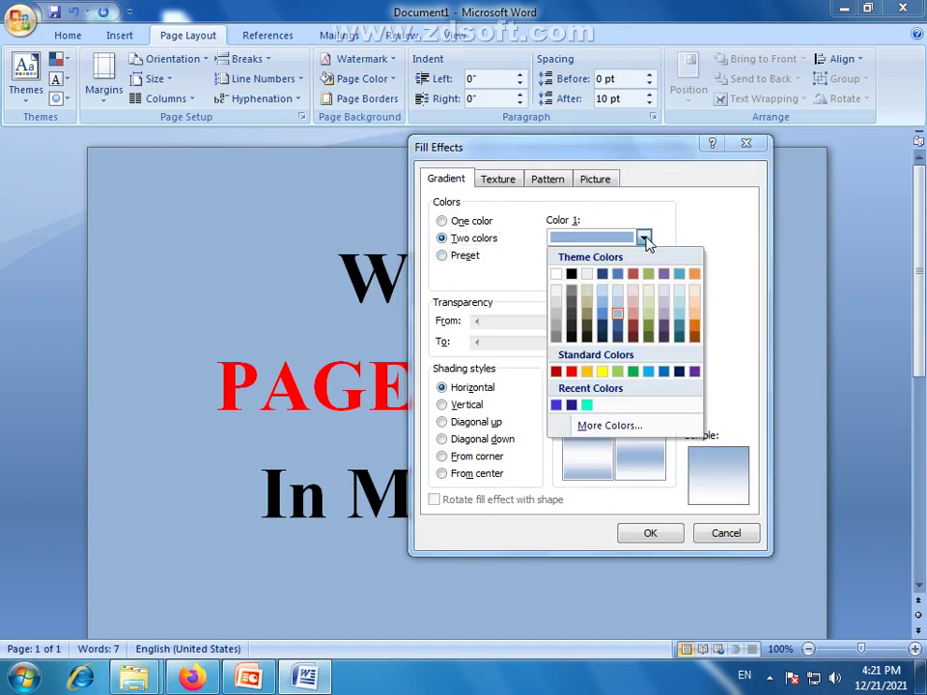
click(644, 238)
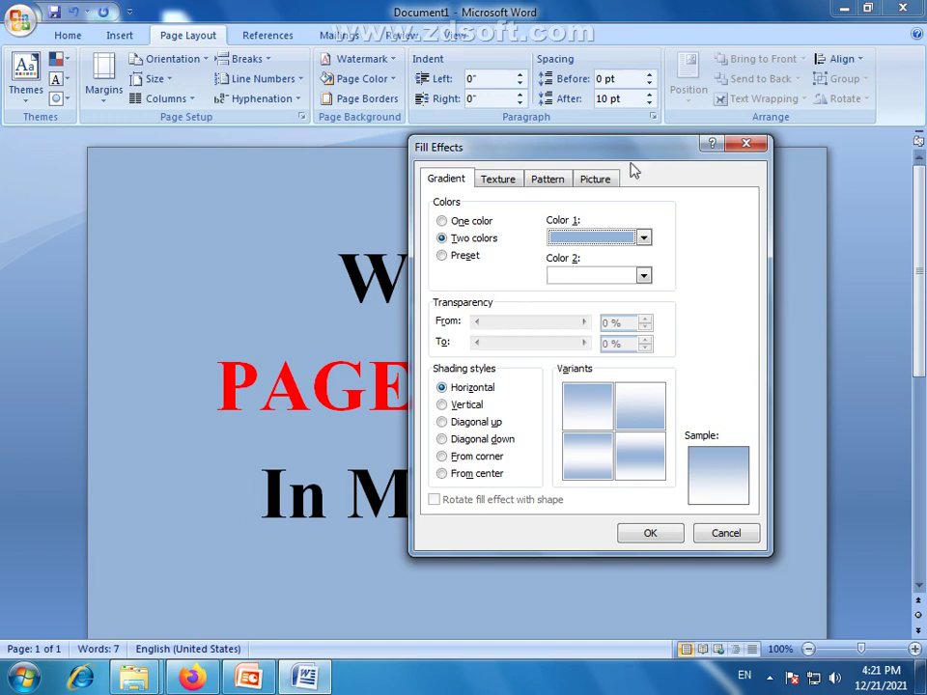
mouse_move(646, 153)
mouse_down()
mouse_move(609, 159)
mouse_move(602, 176)
mouse_up()
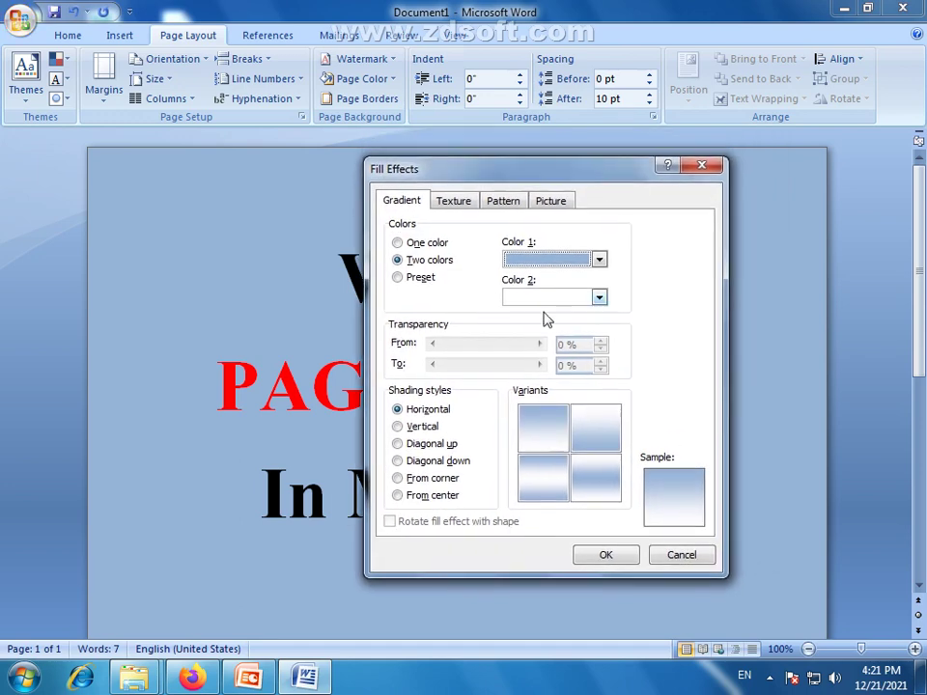
click(600, 262)
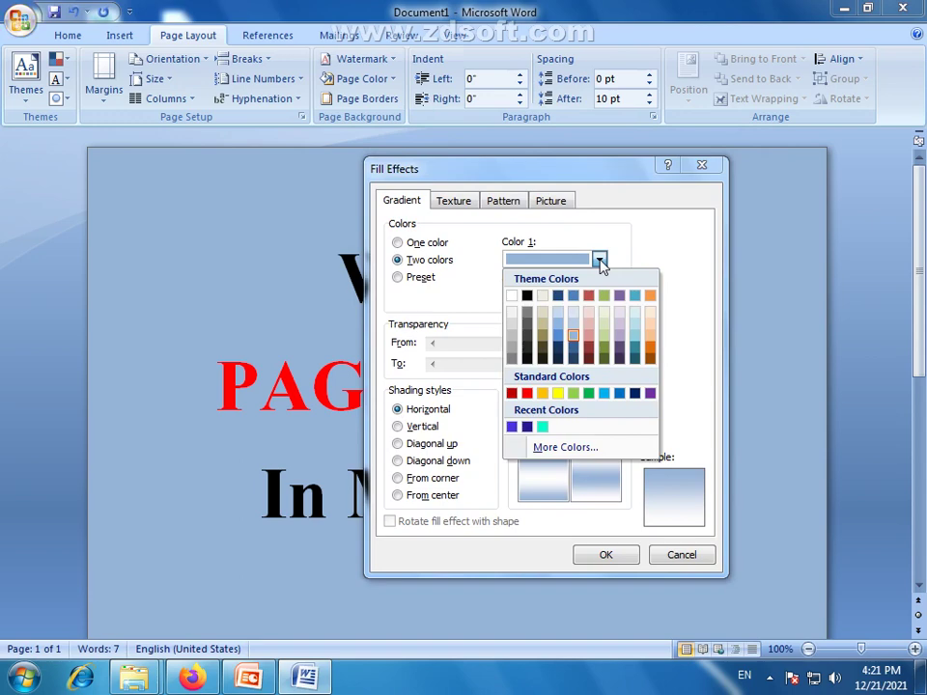
drag(602, 180, 595, 177)
drag(579, 162, 597, 176)
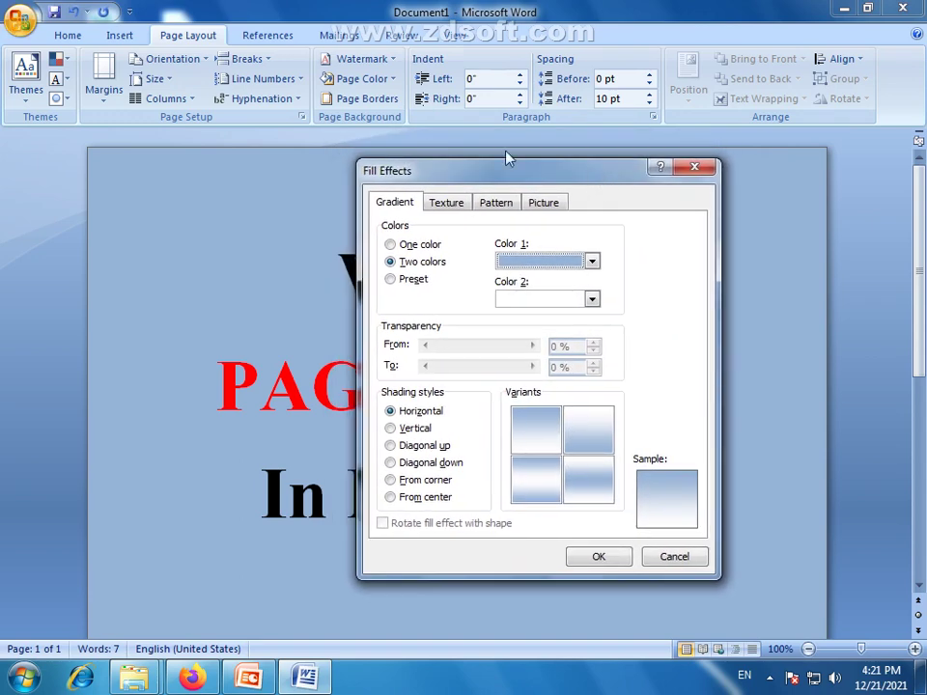
click(682, 546)
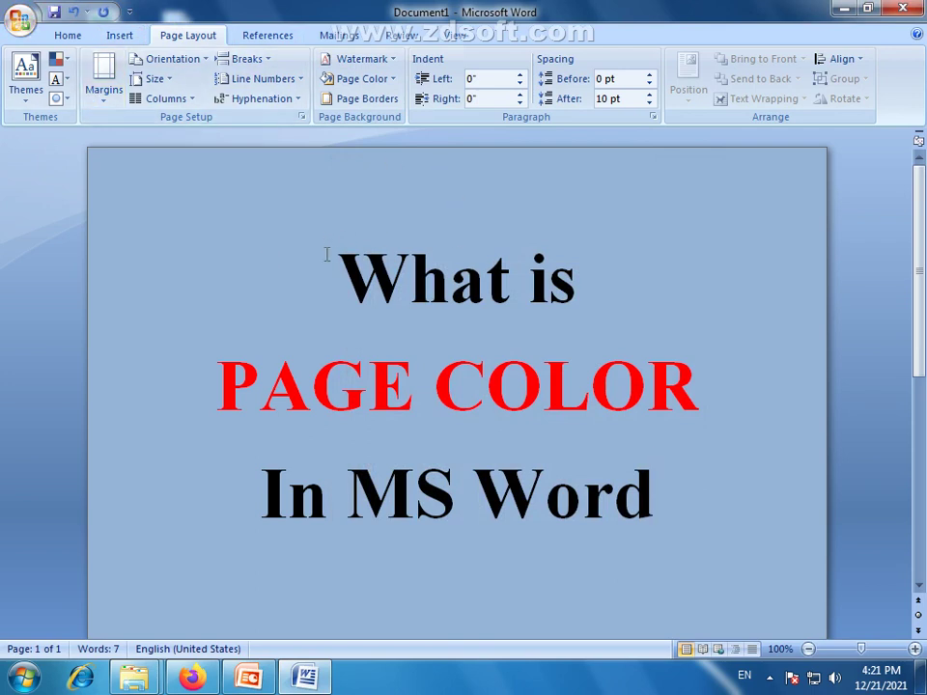
Select and deselect the title, then bring up the Page Color dropdown
drag(342, 275, 656, 521)
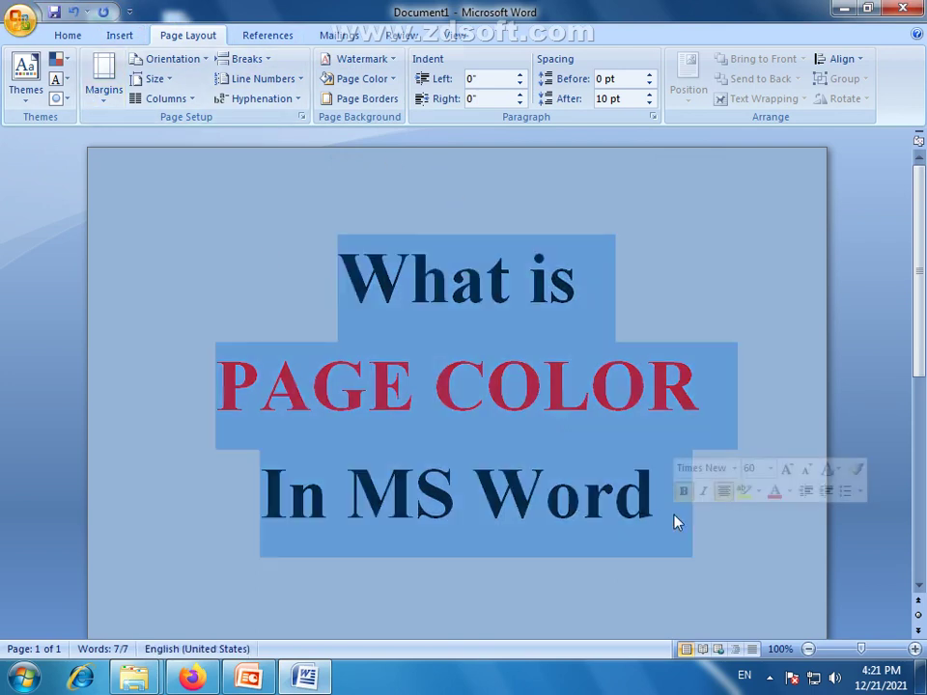
click(450, 277)
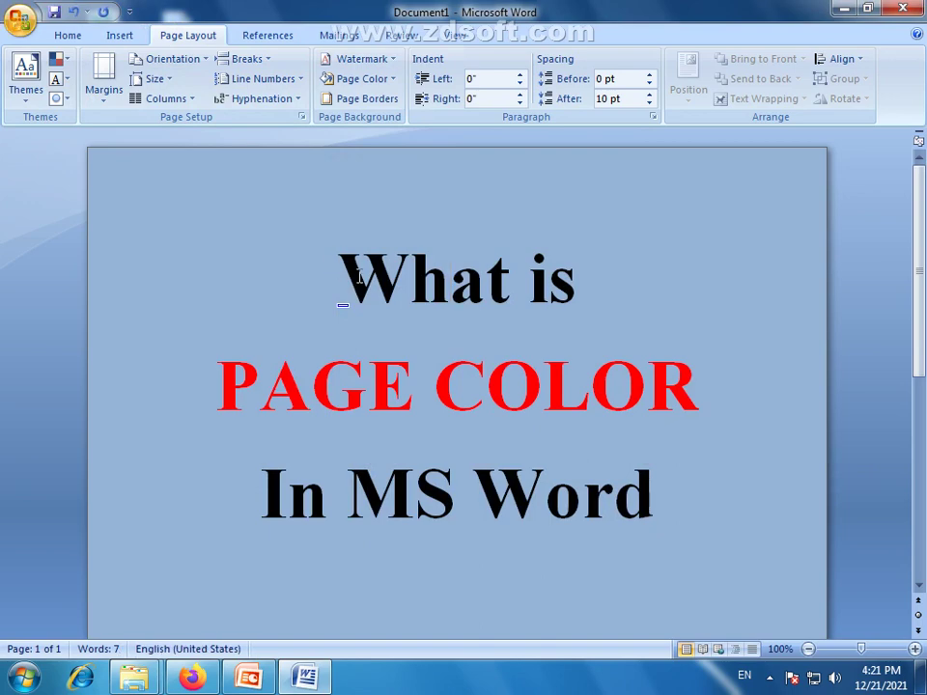
click(394, 80)
Set a two-colour gradient with Color 1 yellow and Color 2 tan
click(374, 311)
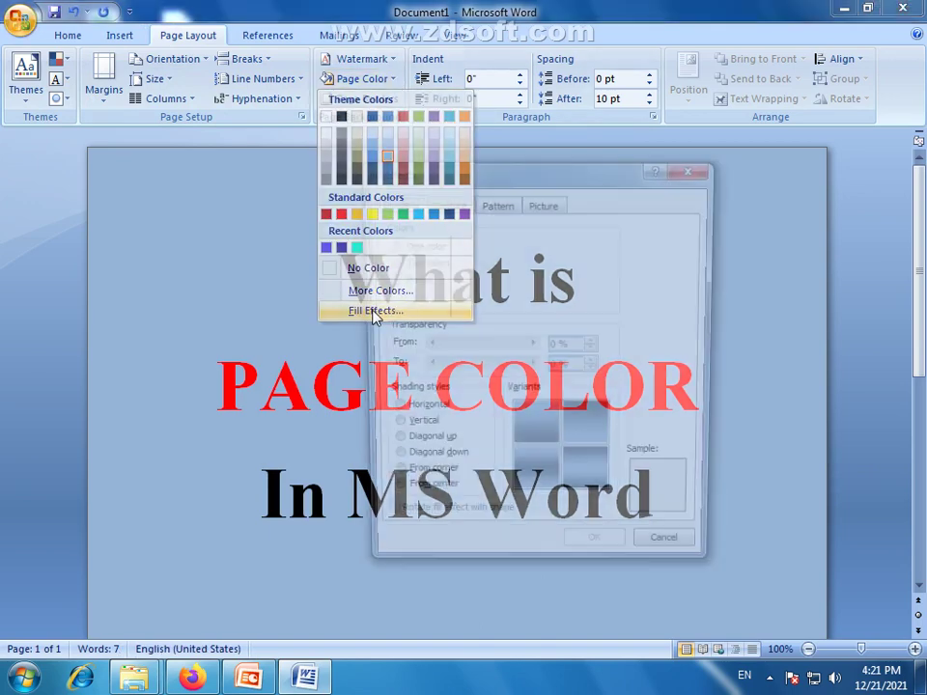
click(392, 262)
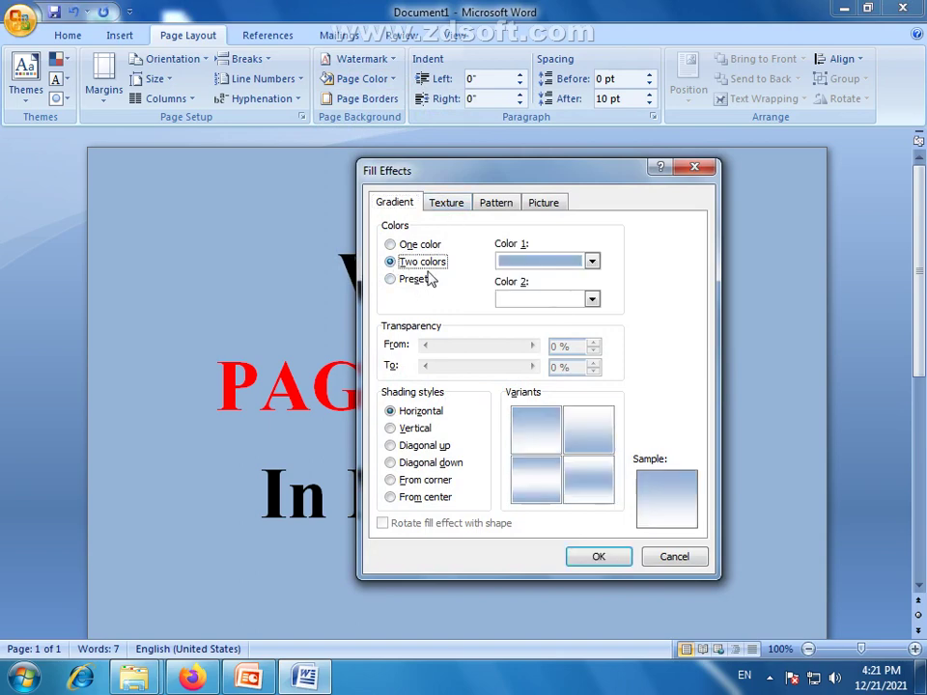
click(592, 261)
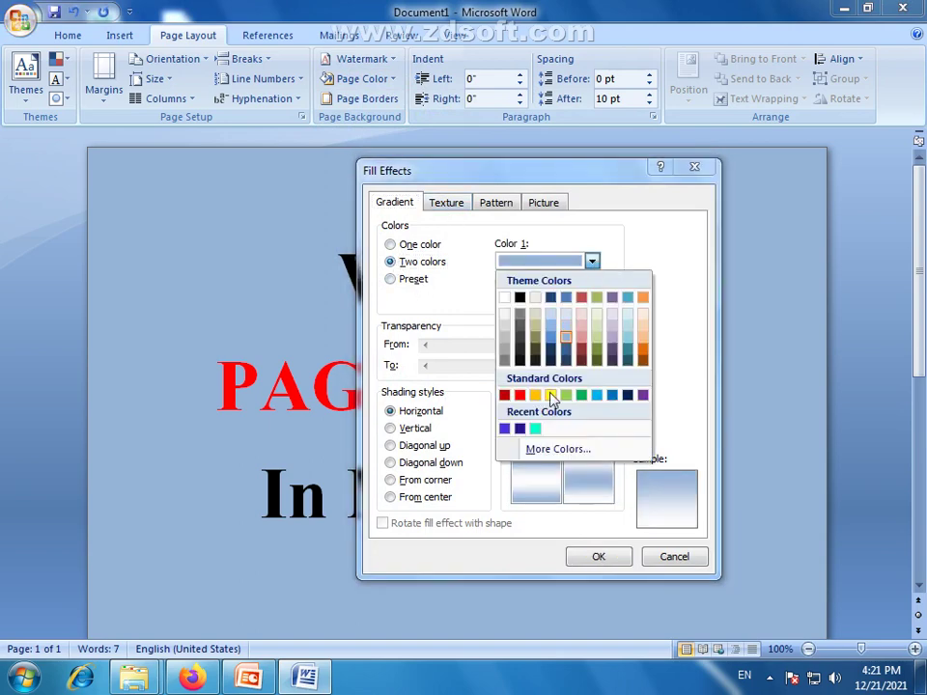
click(553, 395)
click(592, 261)
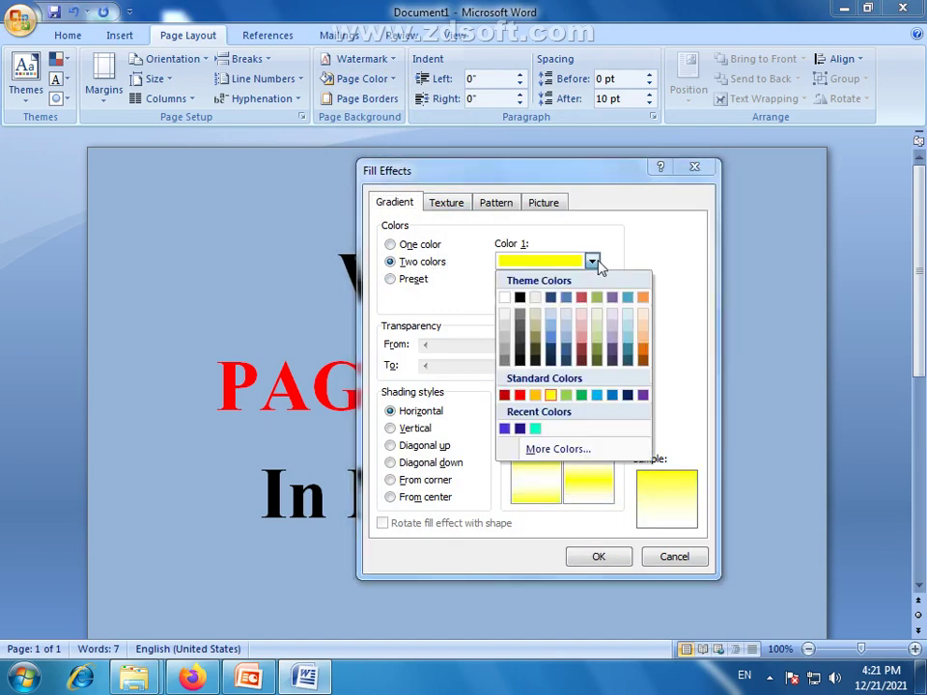
click(536, 333)
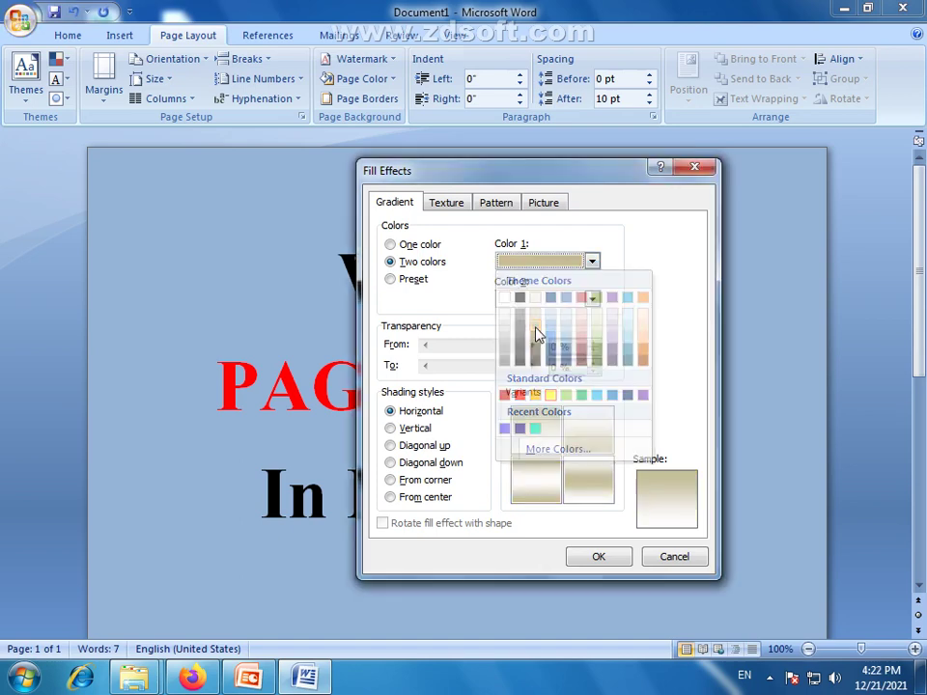
click(591, 261)
click(550, 395)
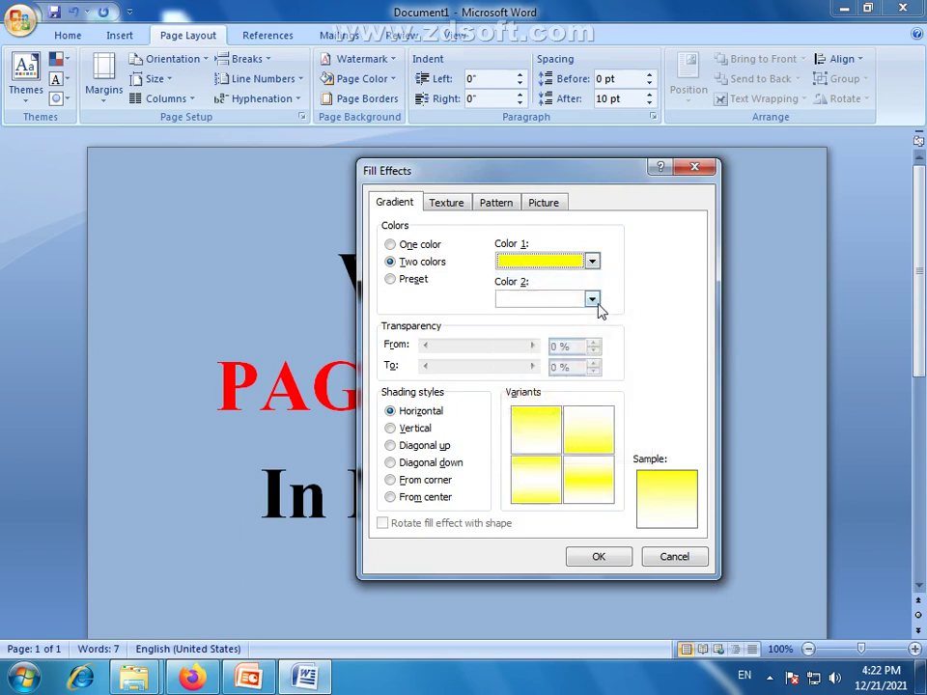
click(592, 299)
click(535, 368)
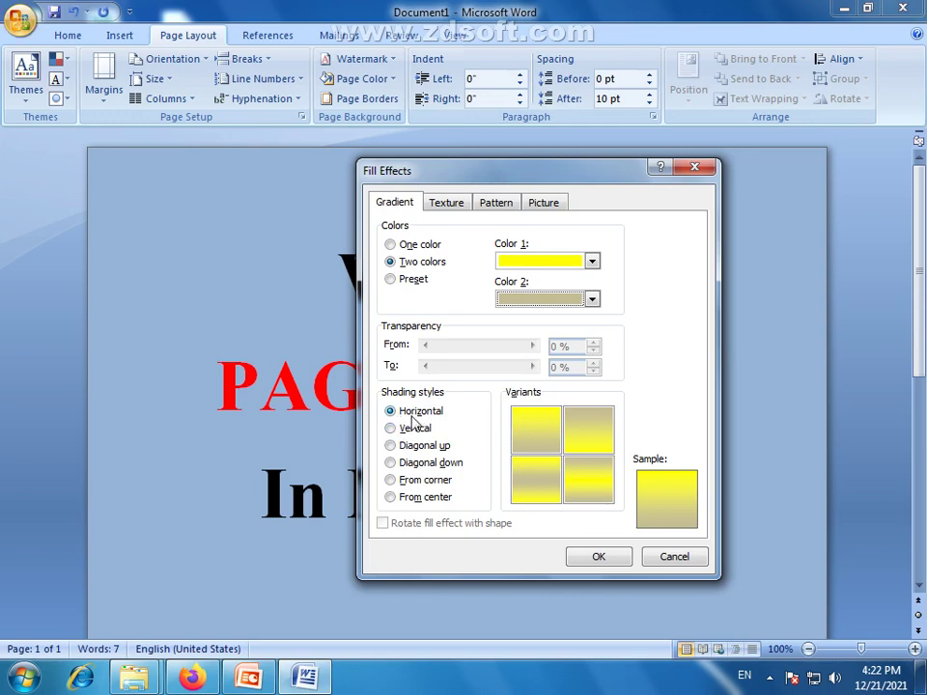
Apply the first Horizontal variant of the yellow-to-tan gradient to the page
click(538, 445)
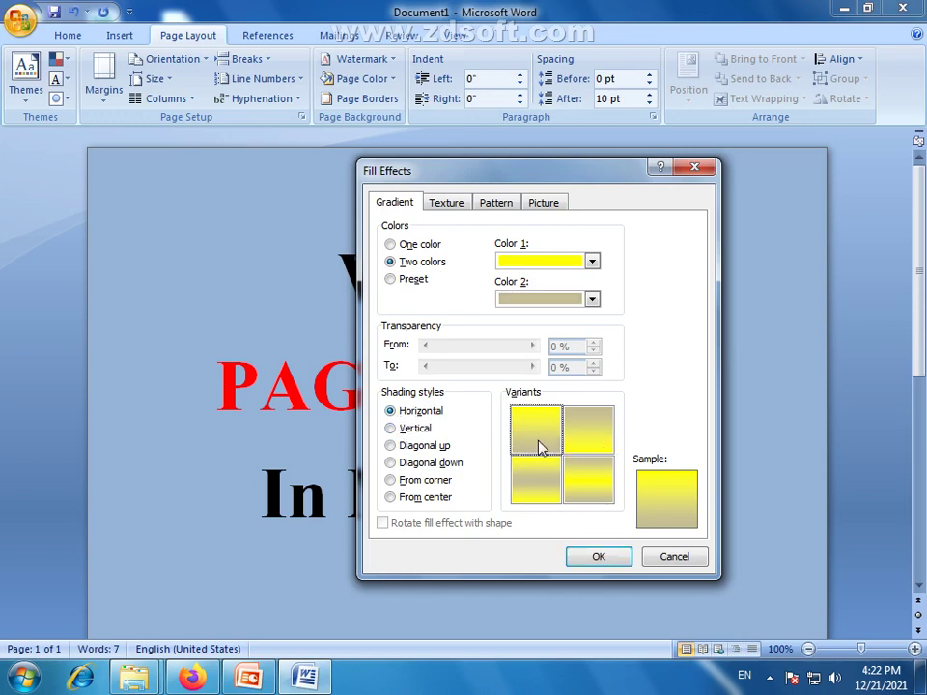
click(599, 558)
scroll(611, 443, down, 2)
scroll(611, 443, down, 3)
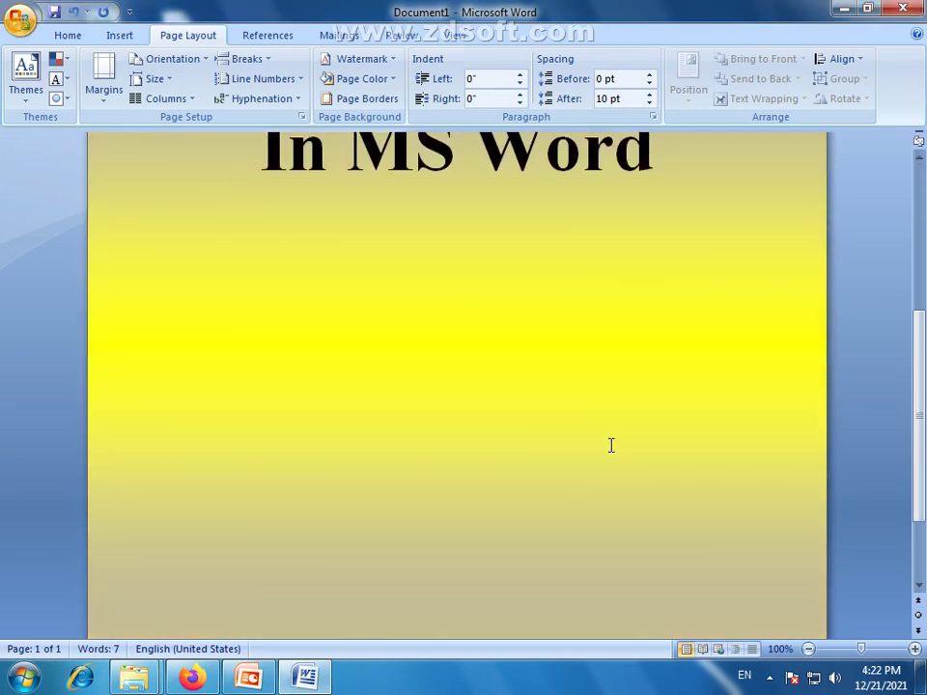
scroll(611, 444, down, 2)
scroll(611, 445, up, 2)
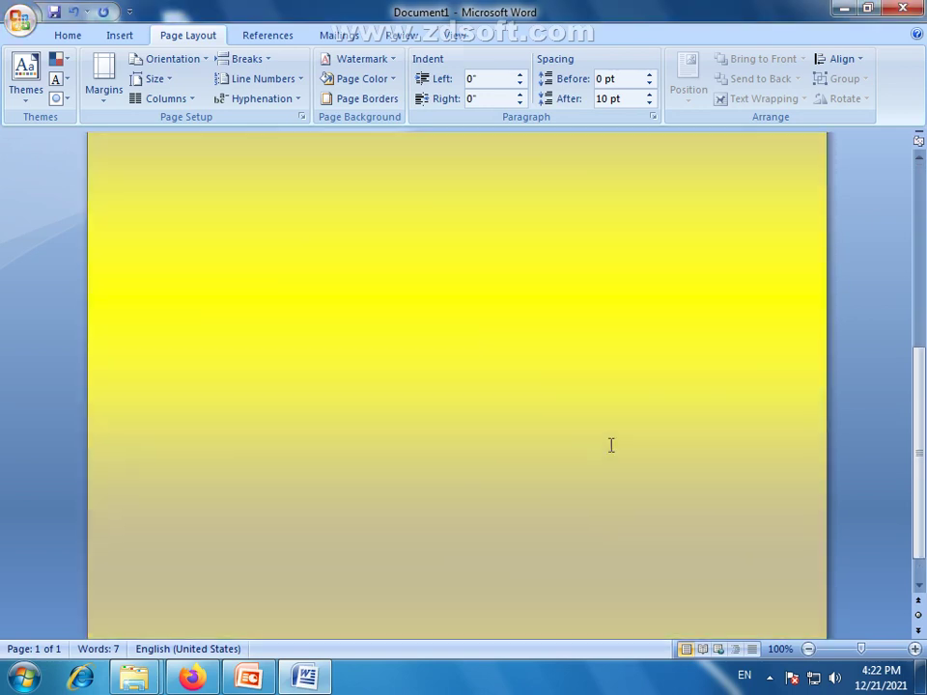
scroll(610, 444, up, 2)
scroll(611, 442, up, 4)
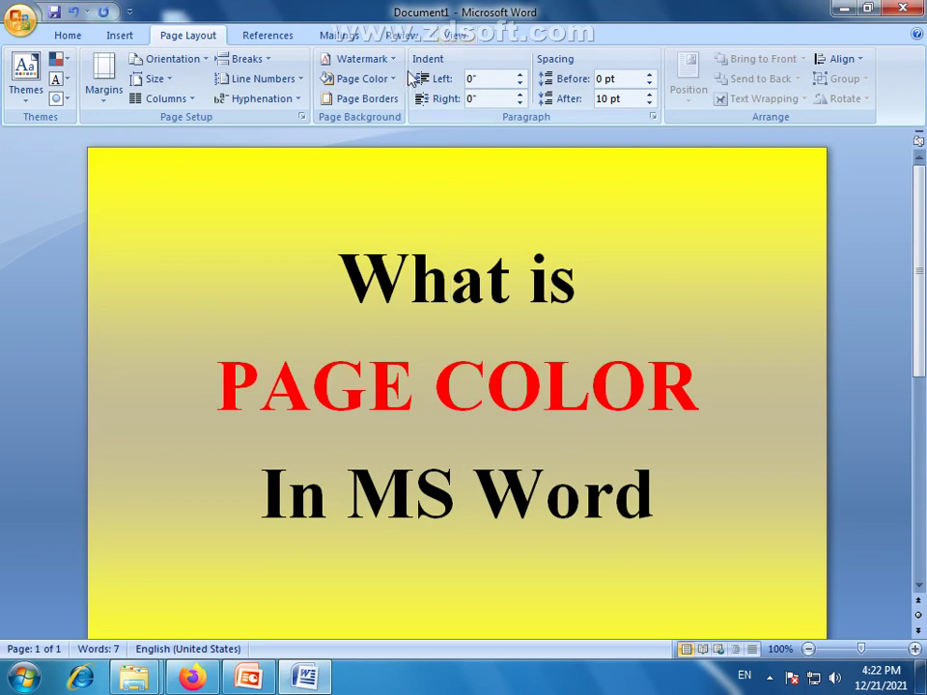
click(365, 79)
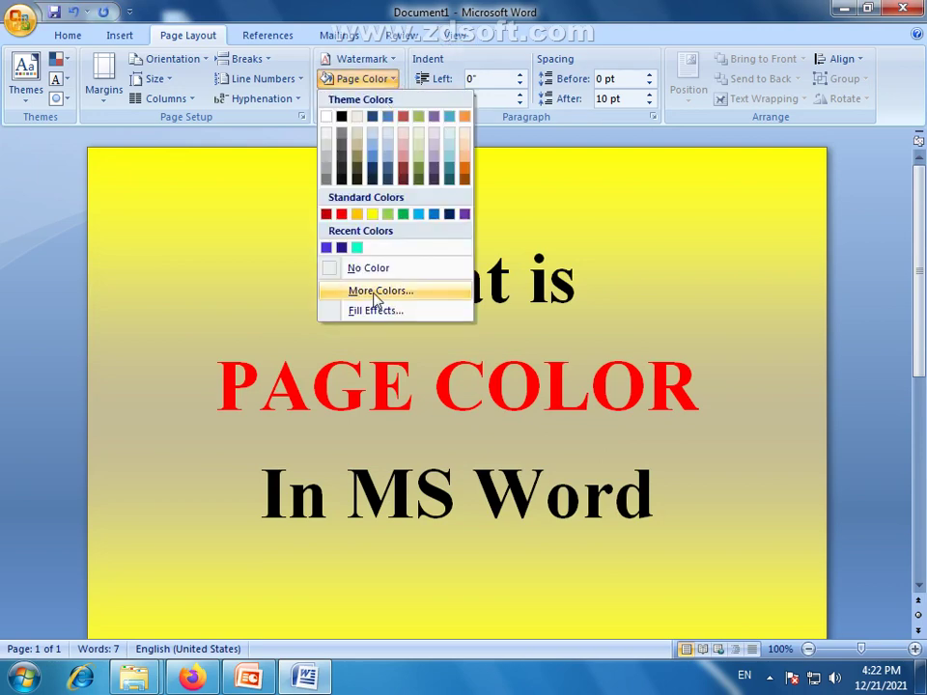
Set gradient Color 1 to light blue, trying the vertical shading variants
click(351, 311)
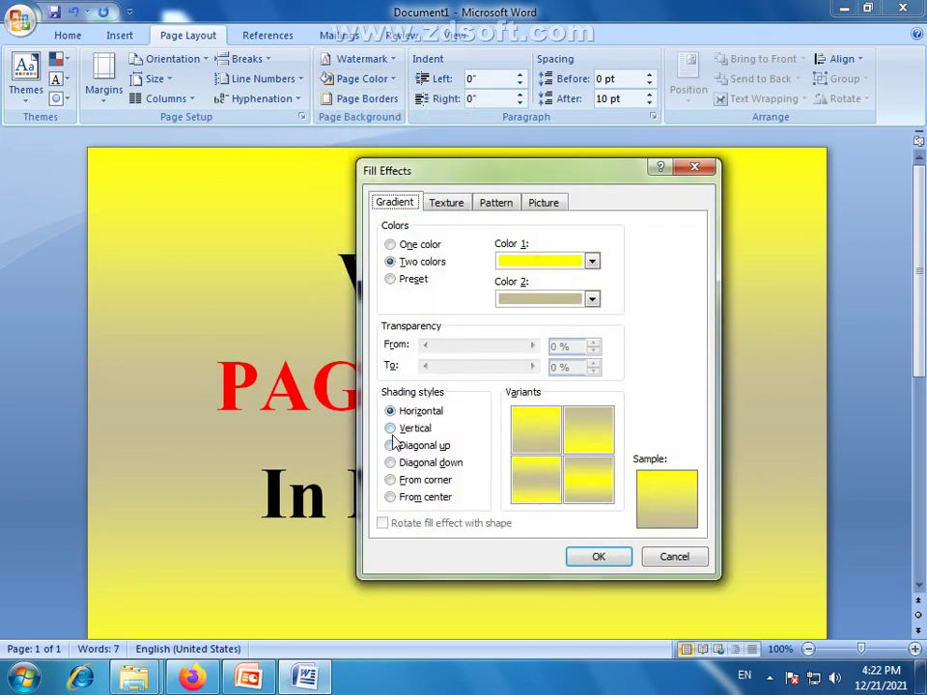
click(391, 429)
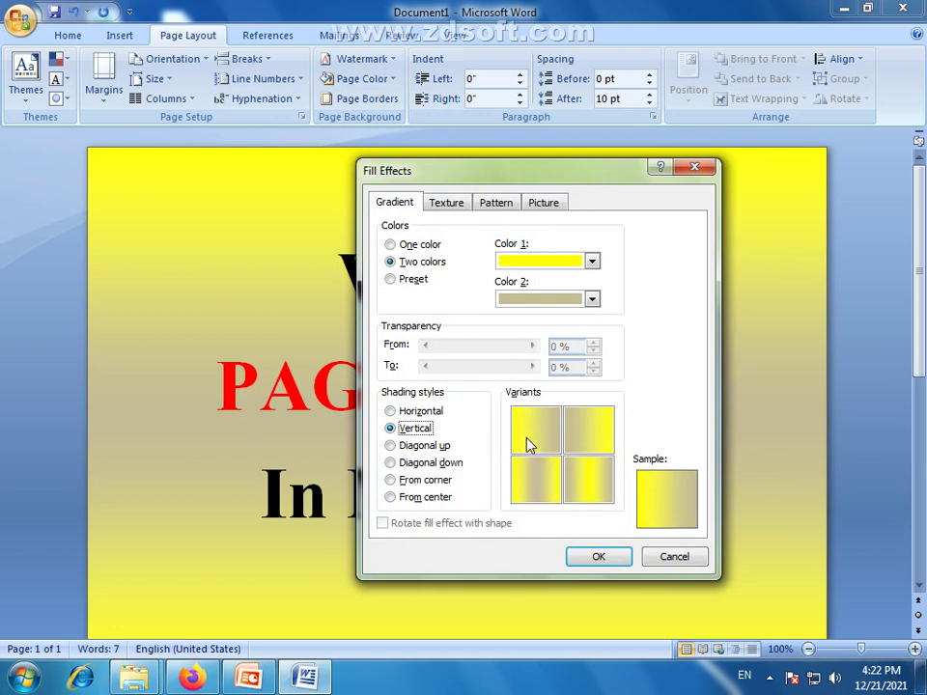
click(591, 260)
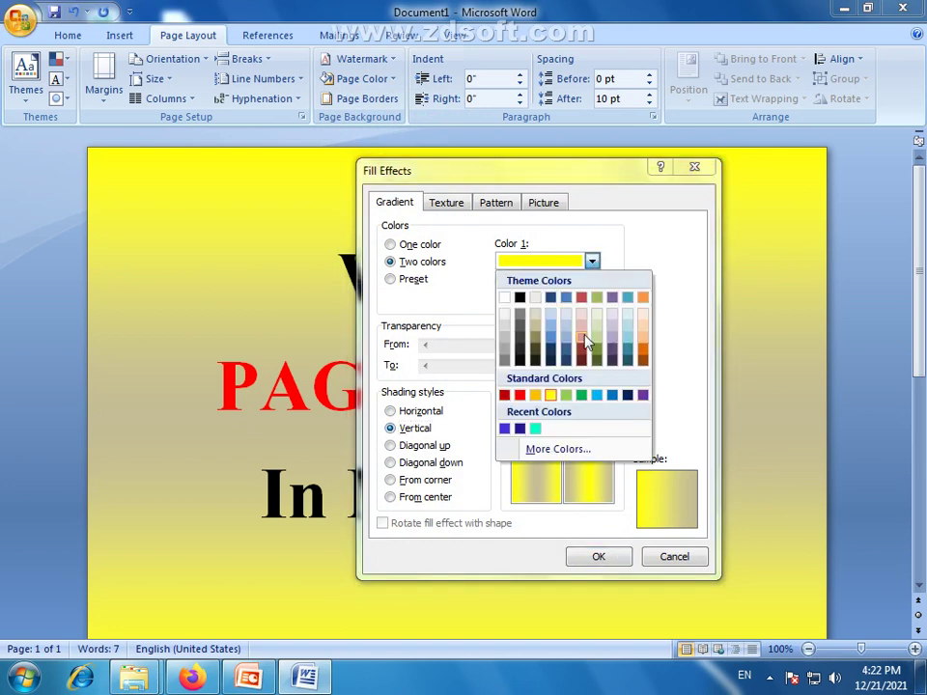
click(549, 333)
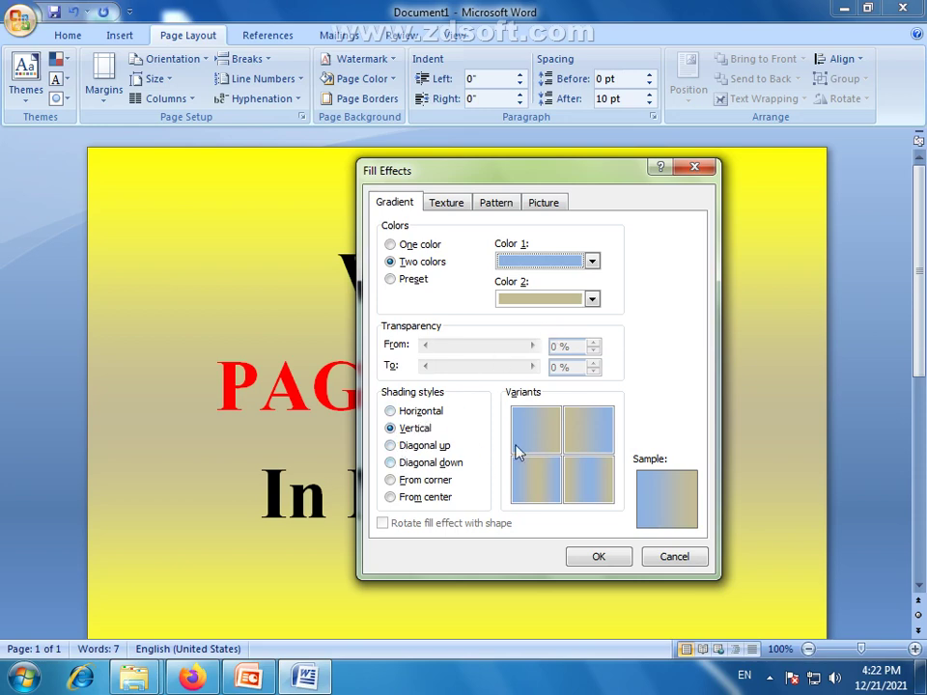
click(583, 420)
click(536, 476)
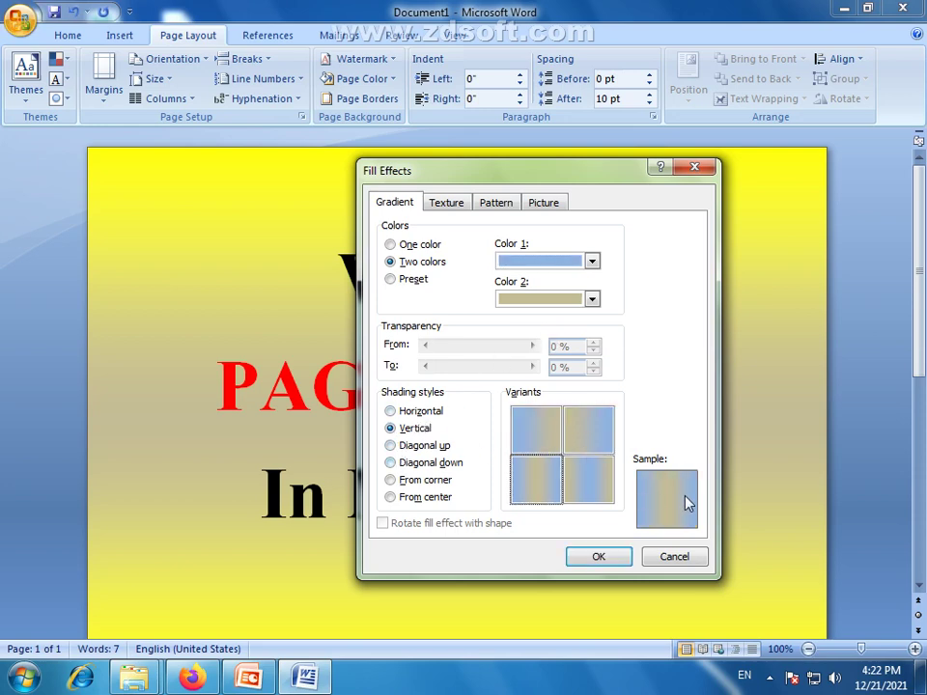
Settle on the From corner shading style after previewing diagonal and centre styles
click(393, 447)
click(390, 463)
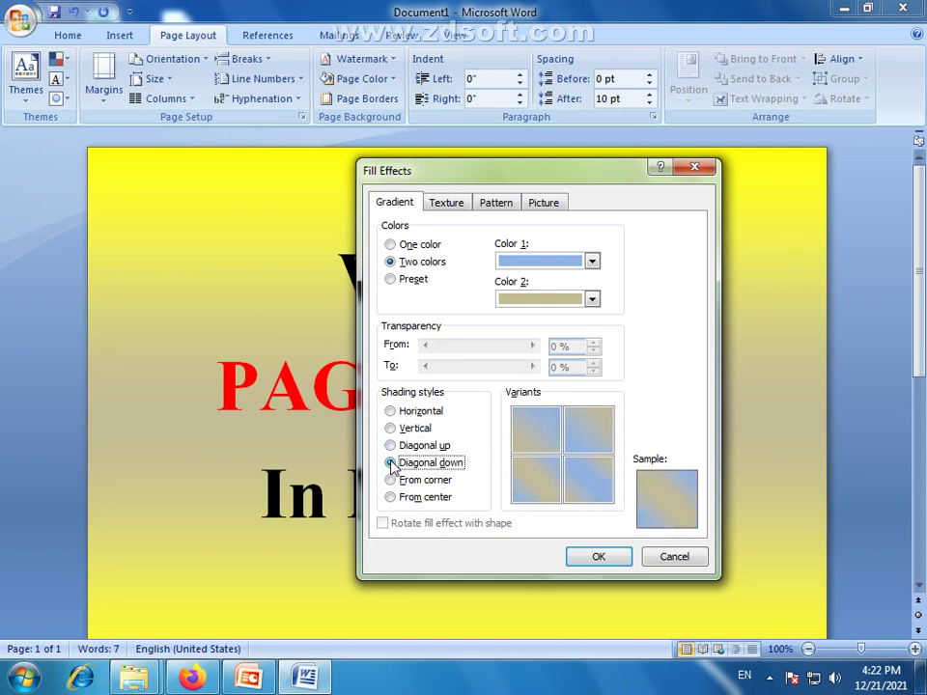
click(390, 480)
click(391, 497)
click(391, 497)
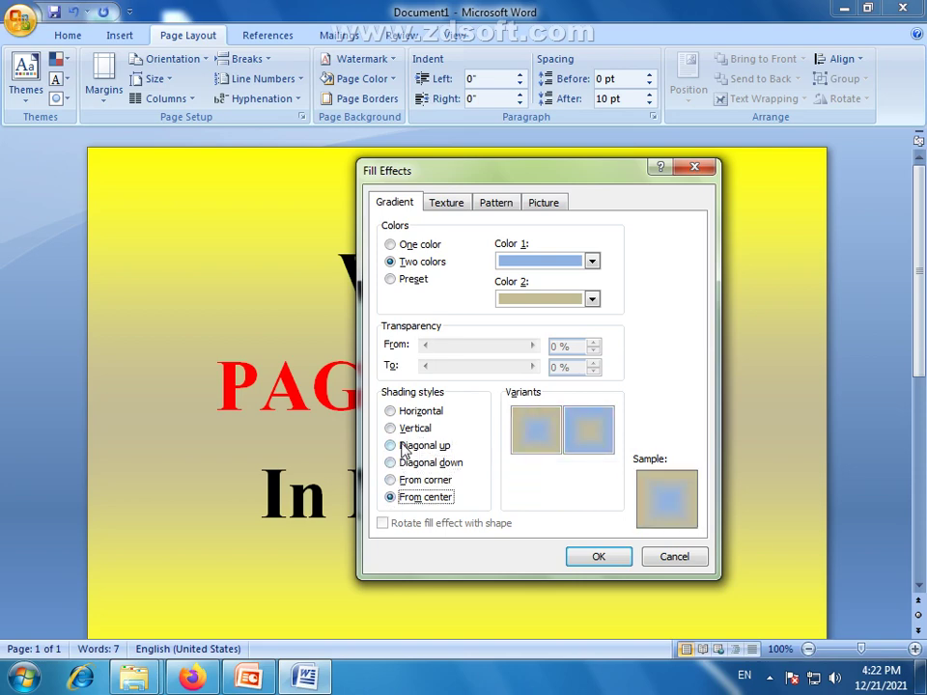
click(391, 481)
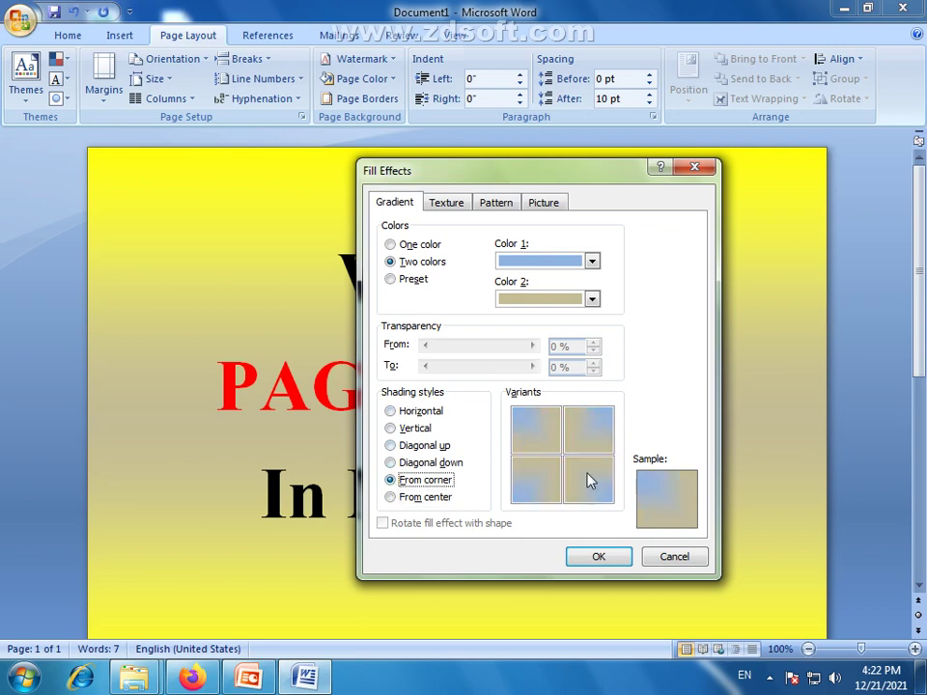
Apply the light blue and tan corner gradient and scroll through the pages to review it
click(596, 558)
scroll(614, 452, down, 2)
scroll(616, 453, down, 4)
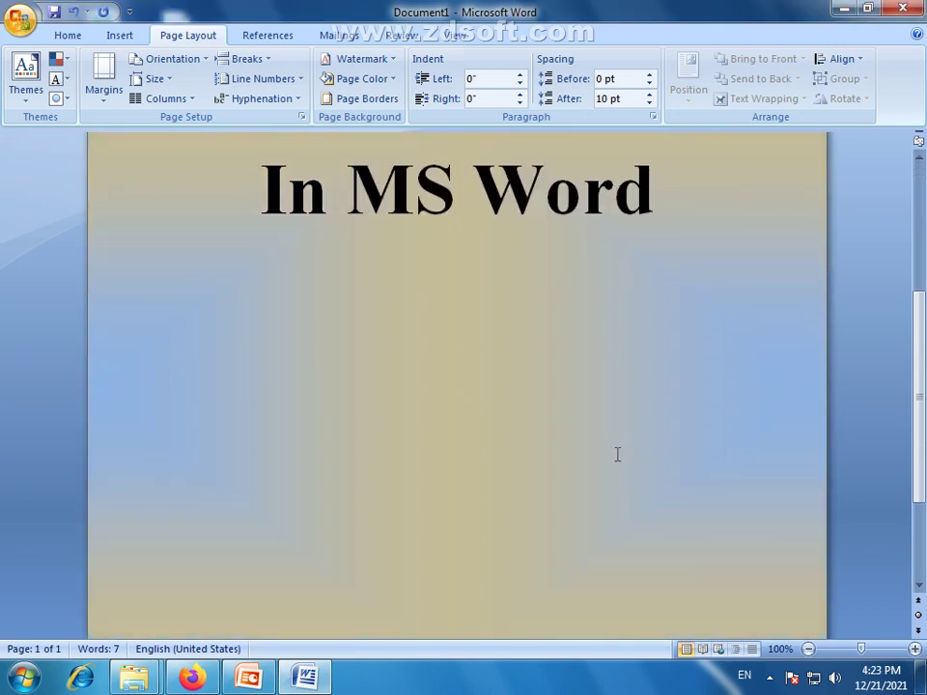
scroll(617, 454, down, 3)
scroll(598, 360, up, 5)
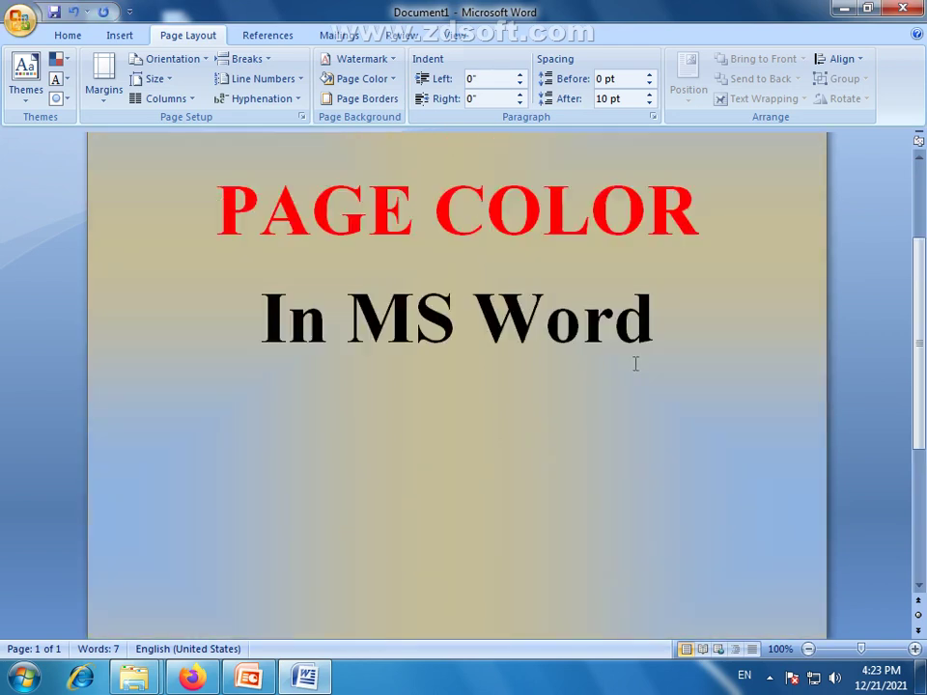
scroll(689, 369, down, 3)
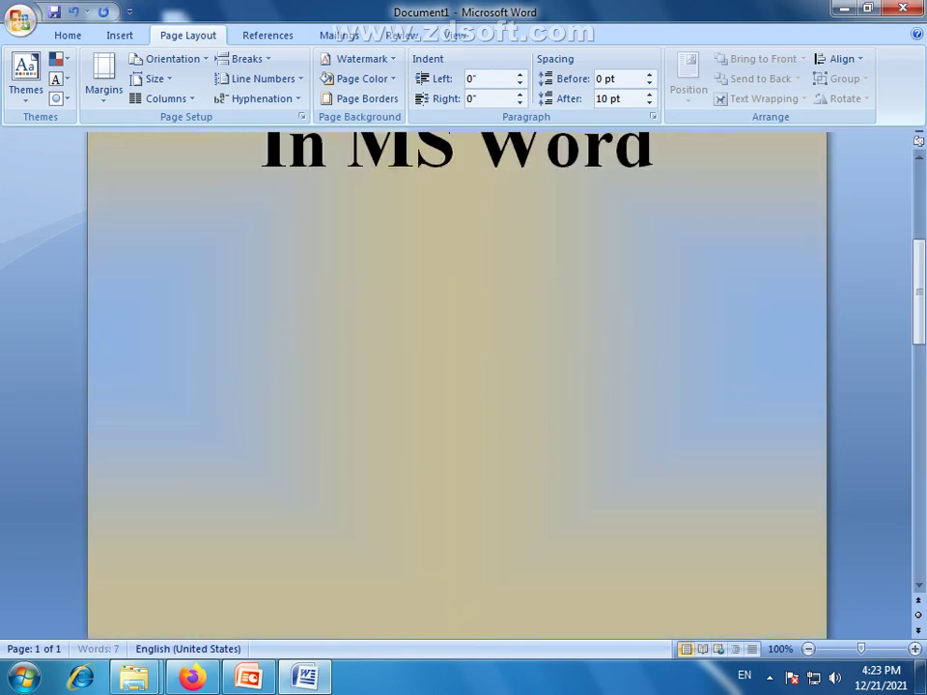
scroll(689, 369, down, 5)
scroll(690, 368, down, 5)
scroll(689, 374, down, 5)
scroll(689, 374, down, 2)
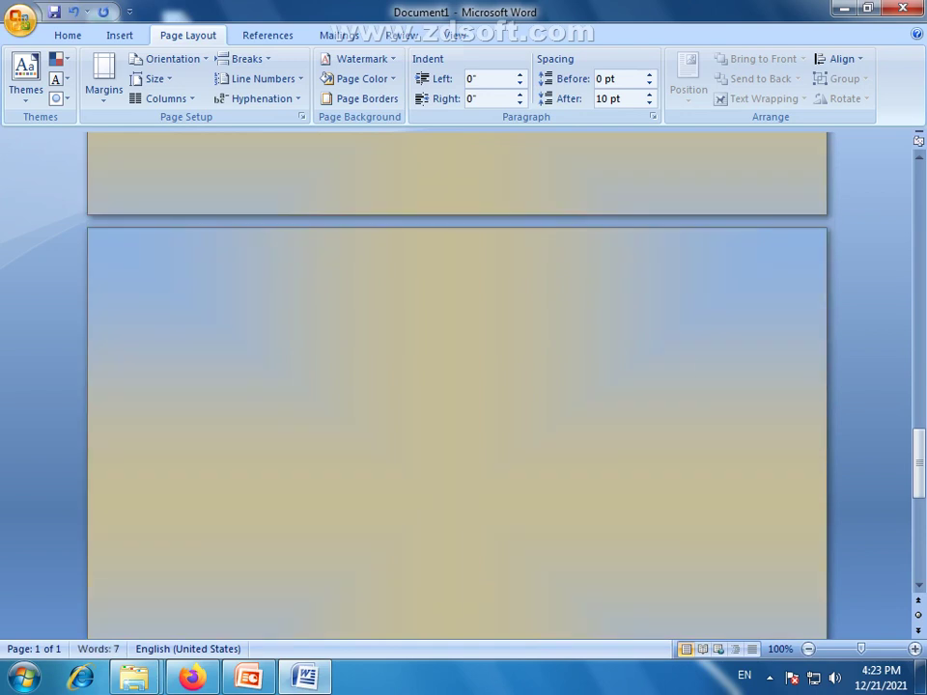
scroll(689, 374, up, 3)
scroll(691, 371, up, 4)
scroll(693, 368, up, 3)
scroll(693, 368, up, 3)
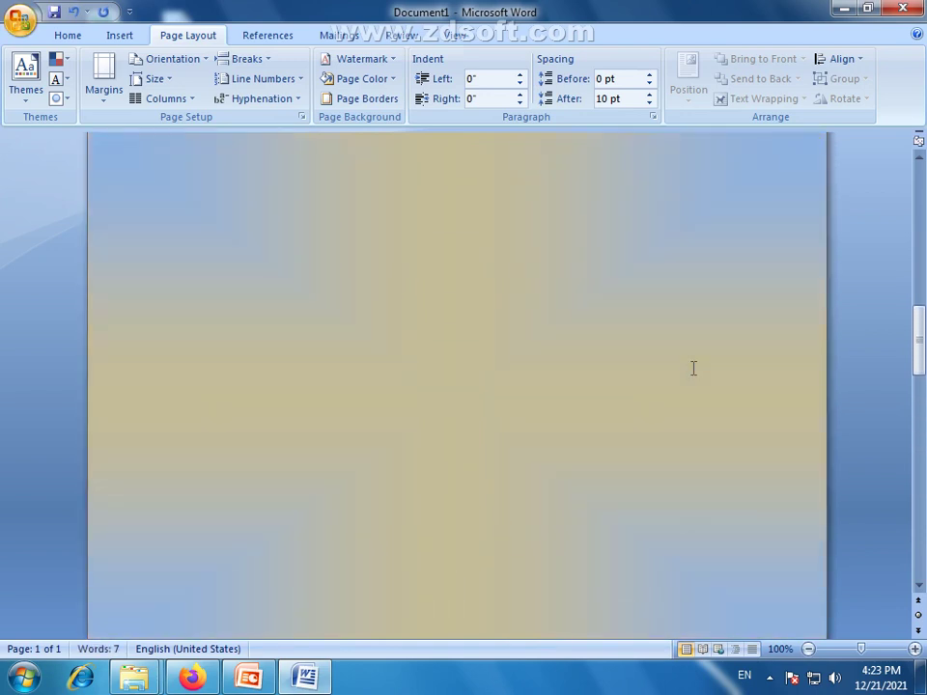
scroll(693, 367, up, 5)
scroll(694, 368, up, 4)
scroll(694, 368, up, 5)
scroll(619, 378, up, 5)
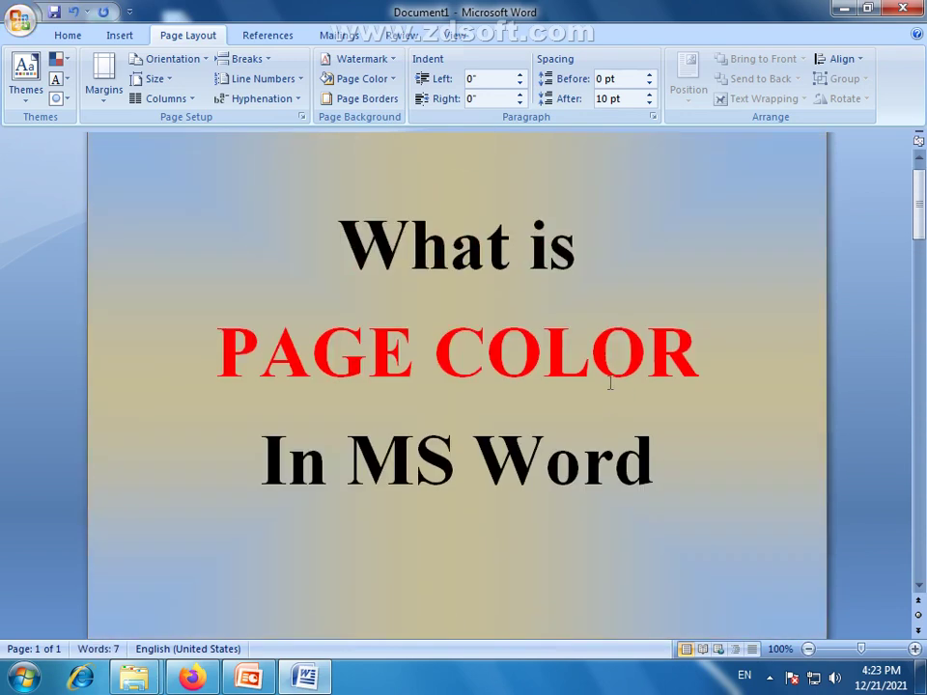
scroll(598, 405, up, 1)
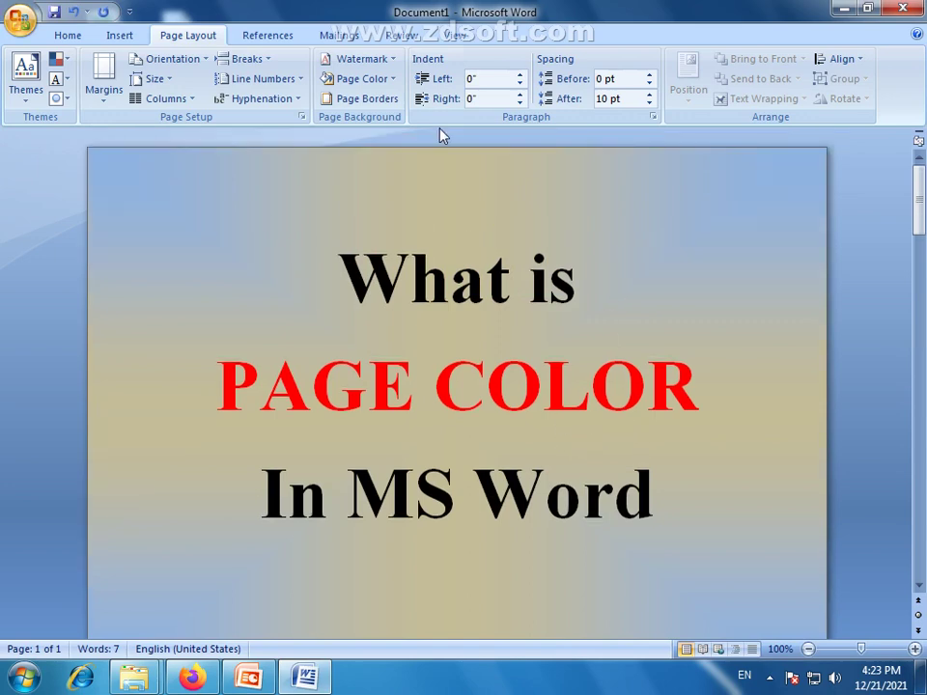
click(390, 80)
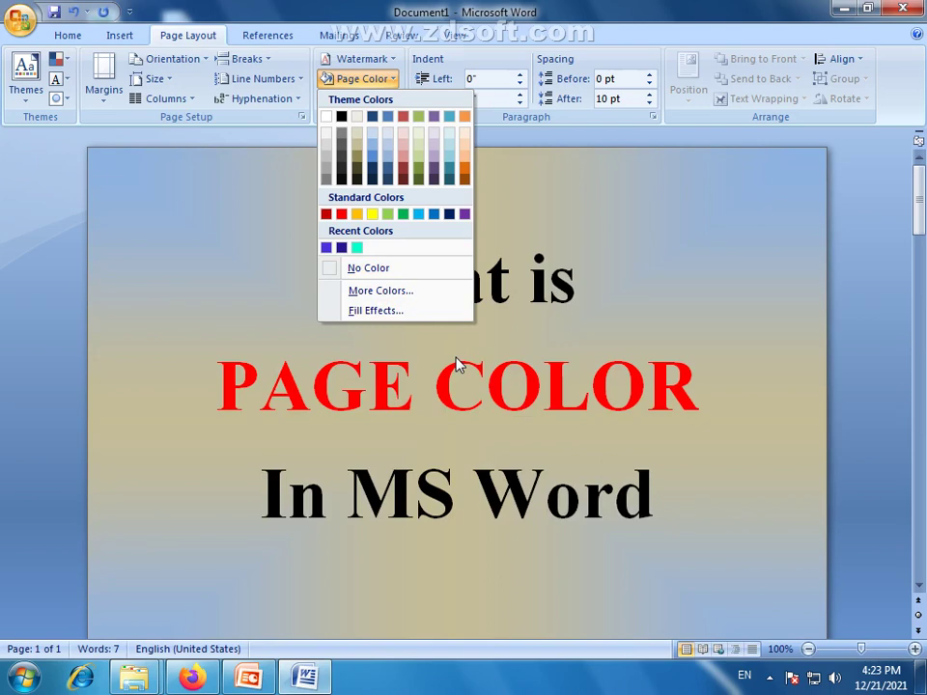
Set Page Color to No Color, removing the gradient background
click(455, 359)
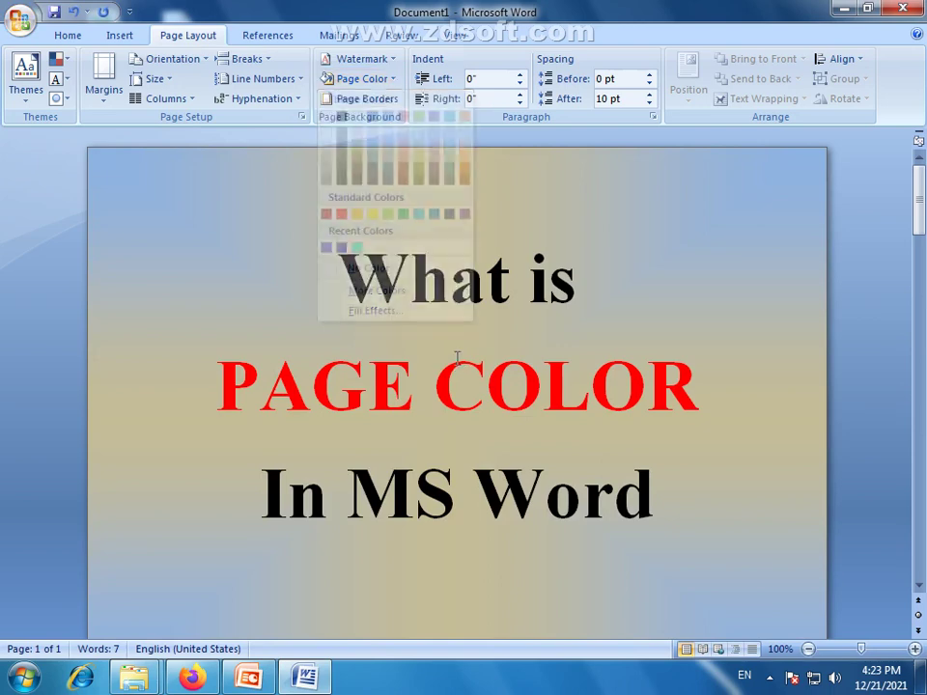
click(351, 281)
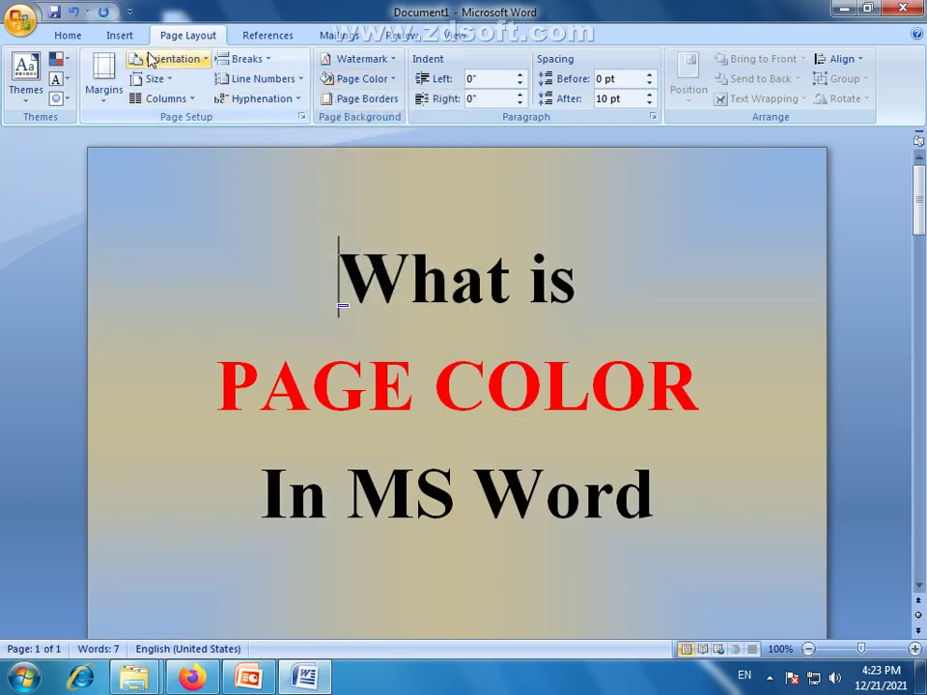
click(124, 37)
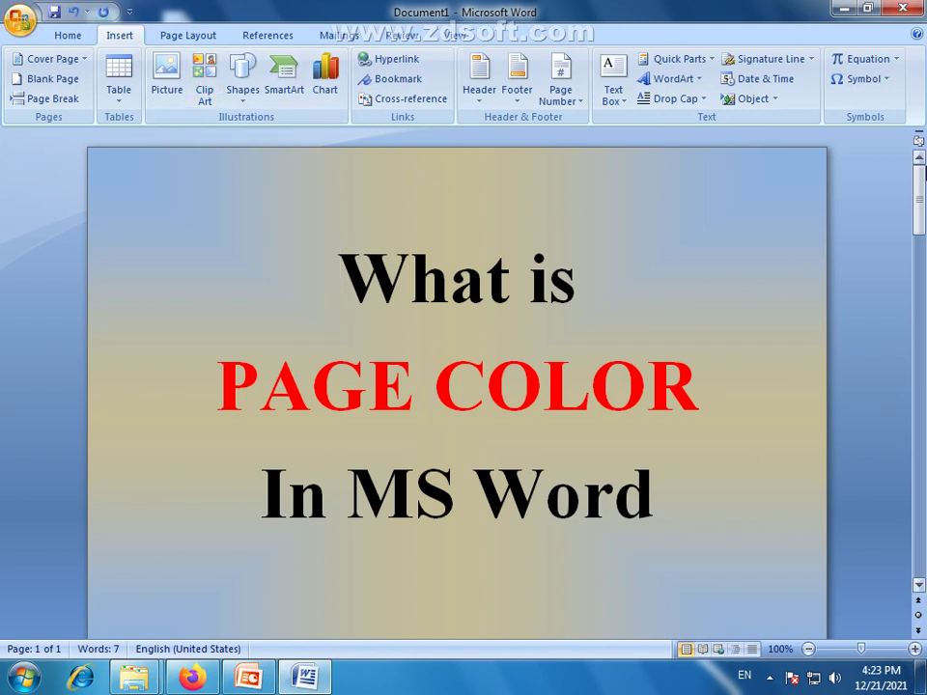
click(176, 39)
click(394, 83)
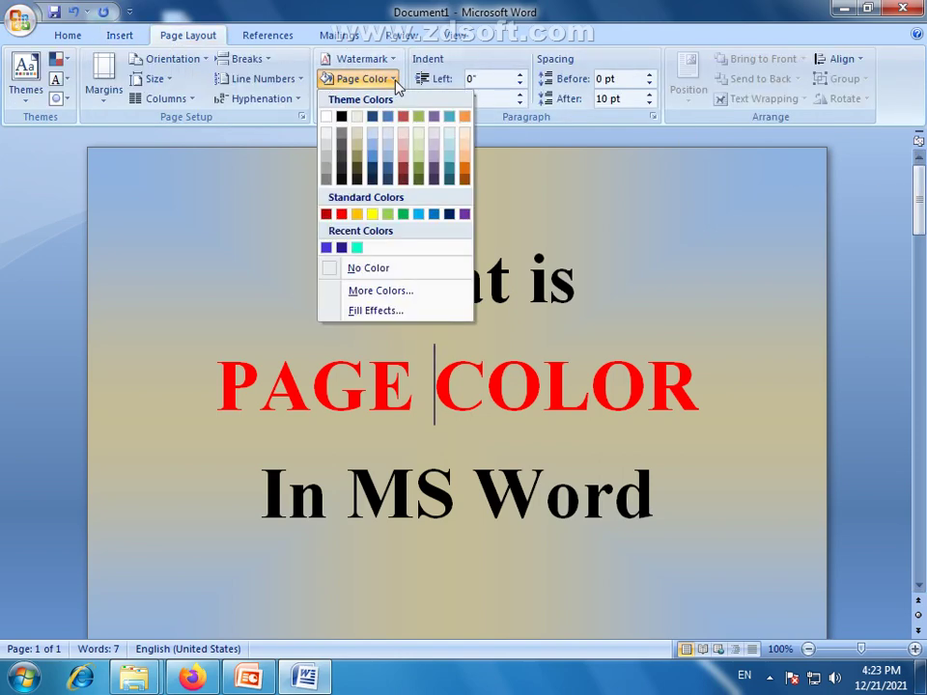
click(395, 85)
click(393, 81)
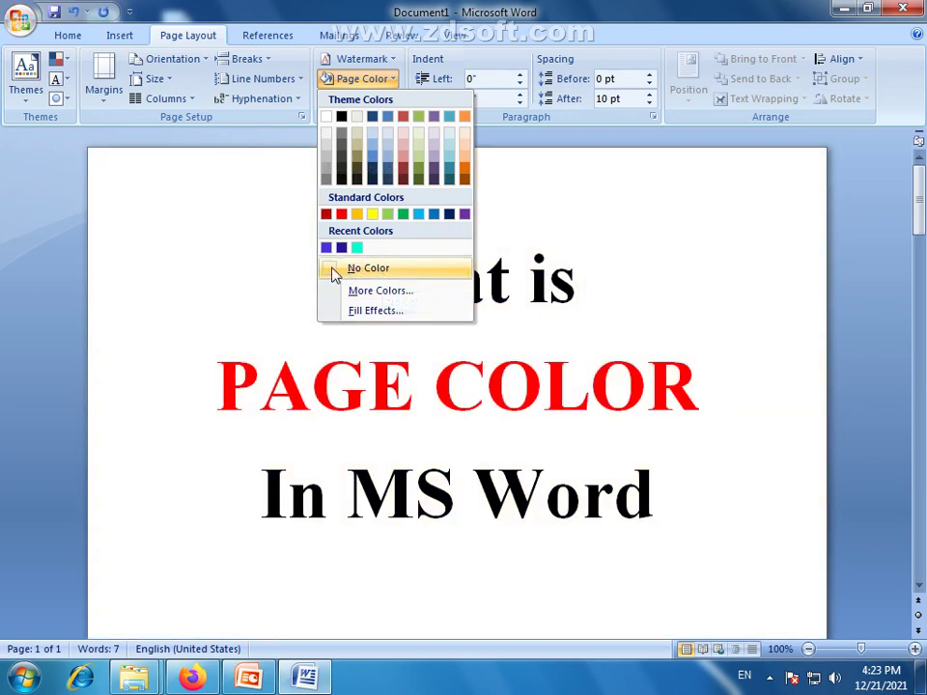
click(334, 275)
Select all the document text with Ctrl+A, then deselect it
click(356, 315)
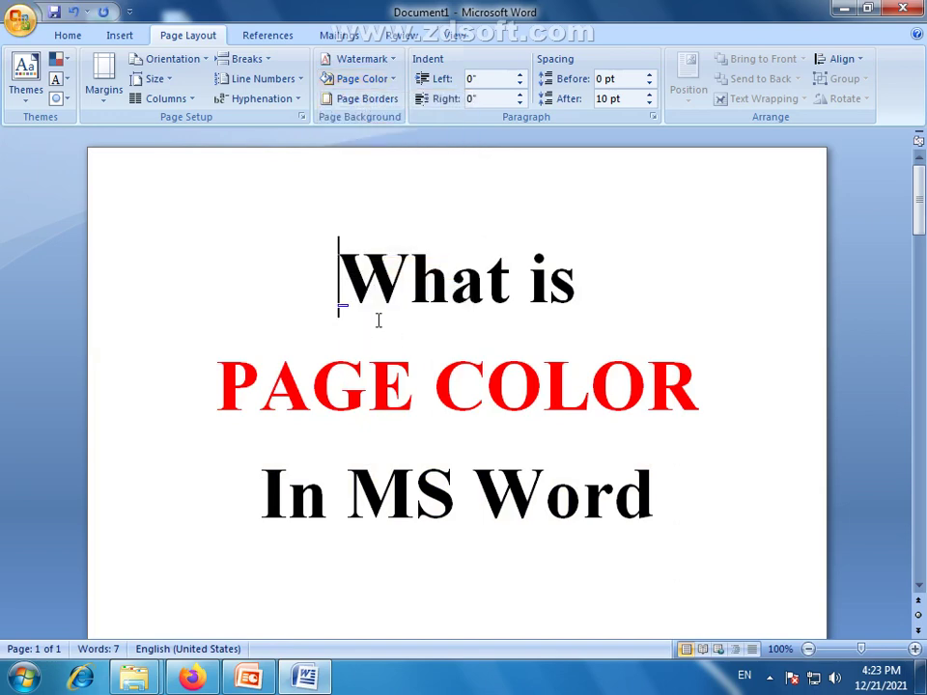
key(ctrl+a)
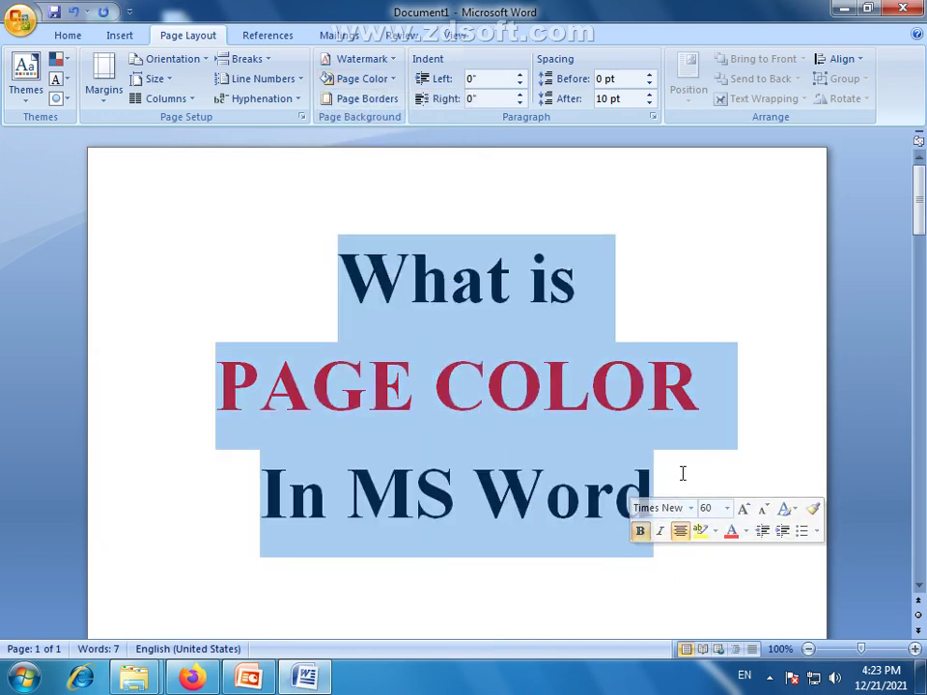
click(681, 473)
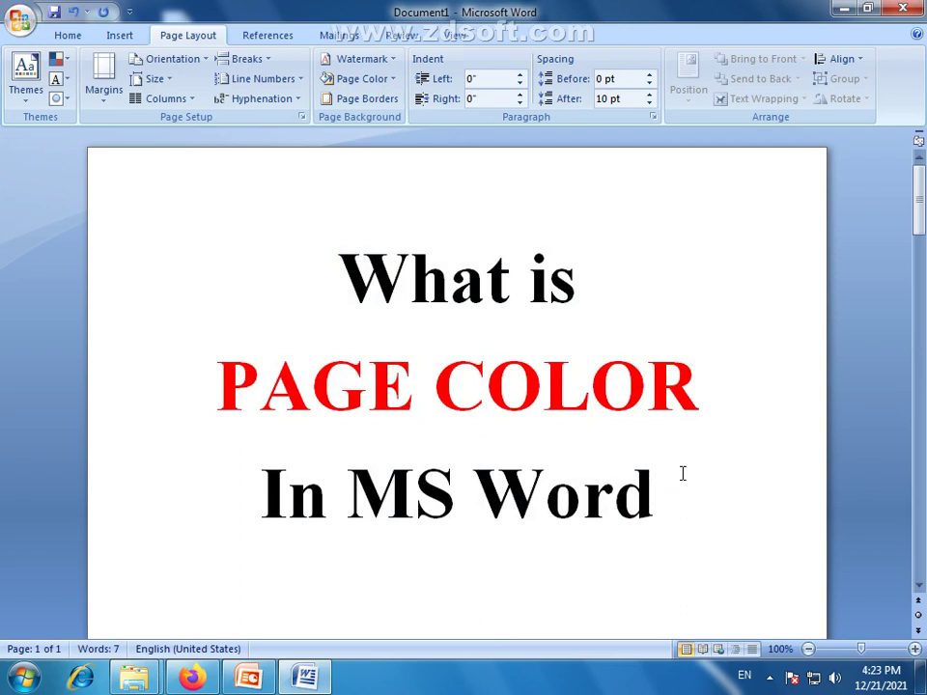